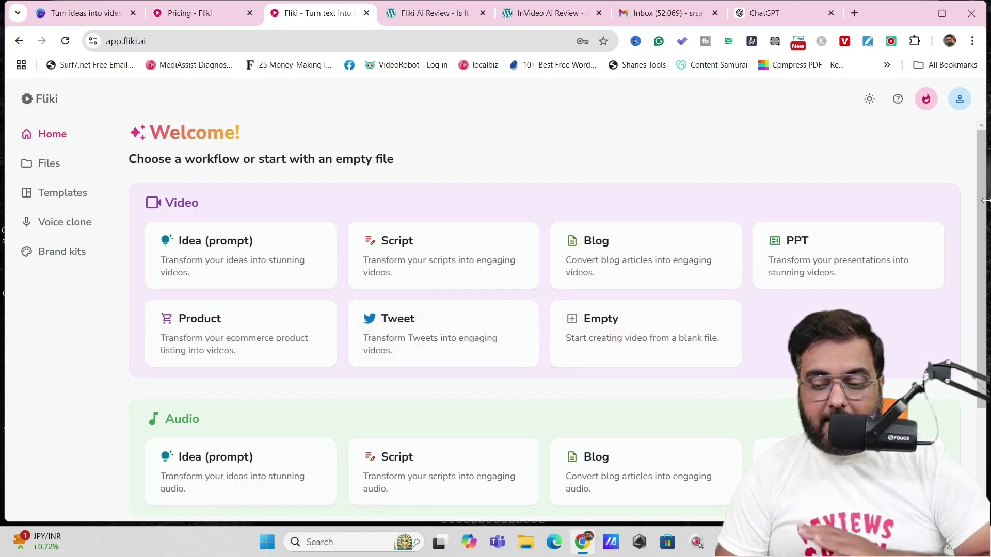
# Look over the available home workflows, the voice clone page and the templates page.
pyautogui.moveTo(982, 208); pyautogui.dragTo(985, 336)
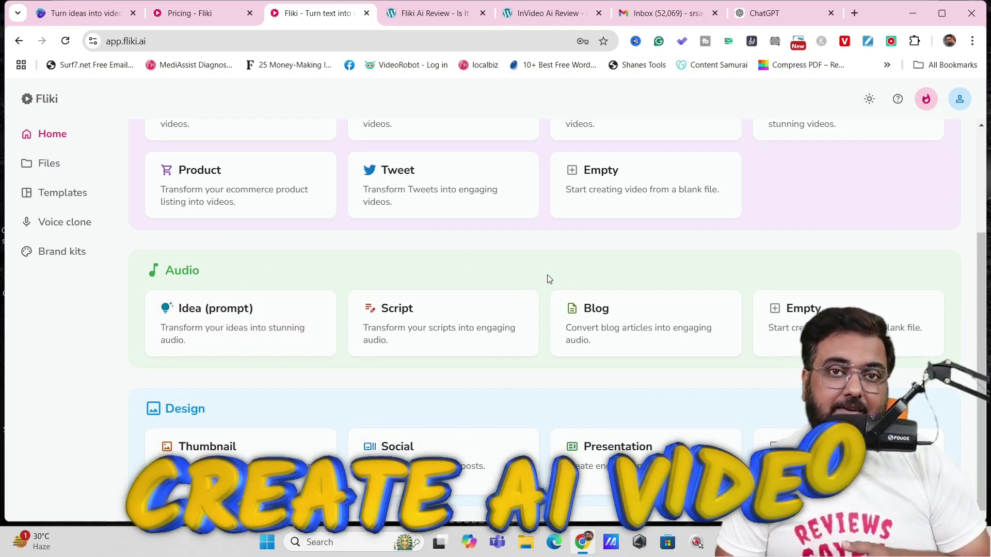
pyautogui.click(42, 233)
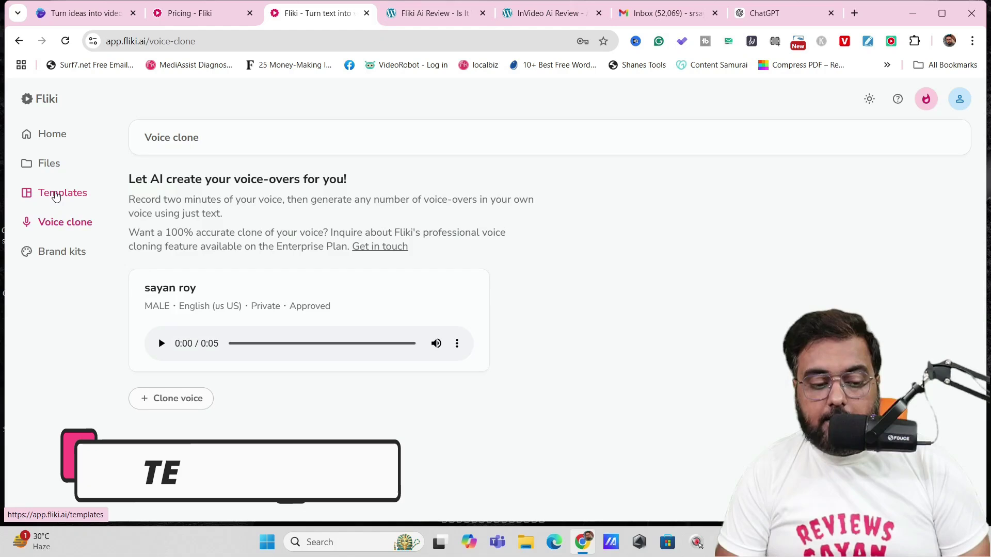
pyautogui.click(54, 193)
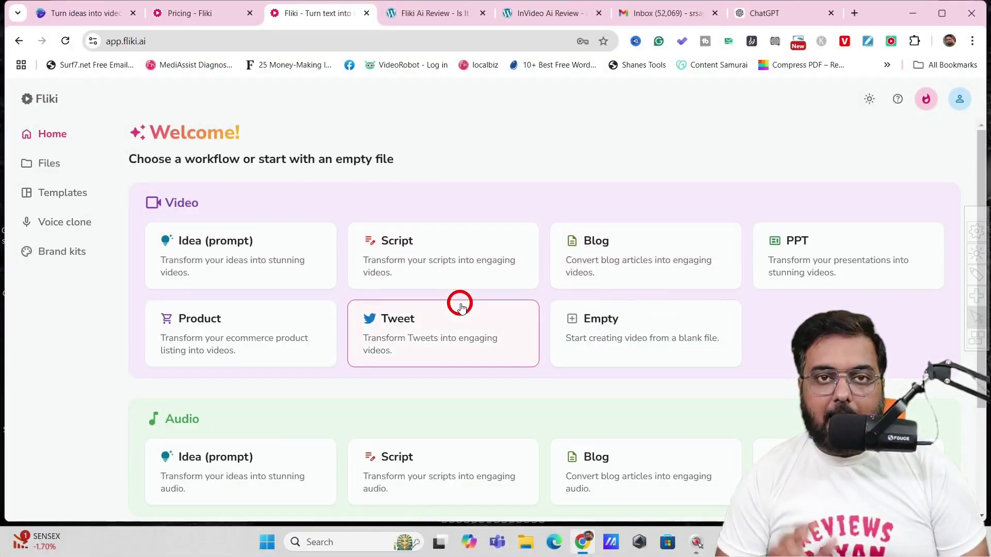
# Start an idea-to-video workflow prompting a 50-second vertical video on 3 best AI image creation tools in 2024, including starting price and best feature.
pyautogui.click(263, 257)
pyautogui.click(338, 160)
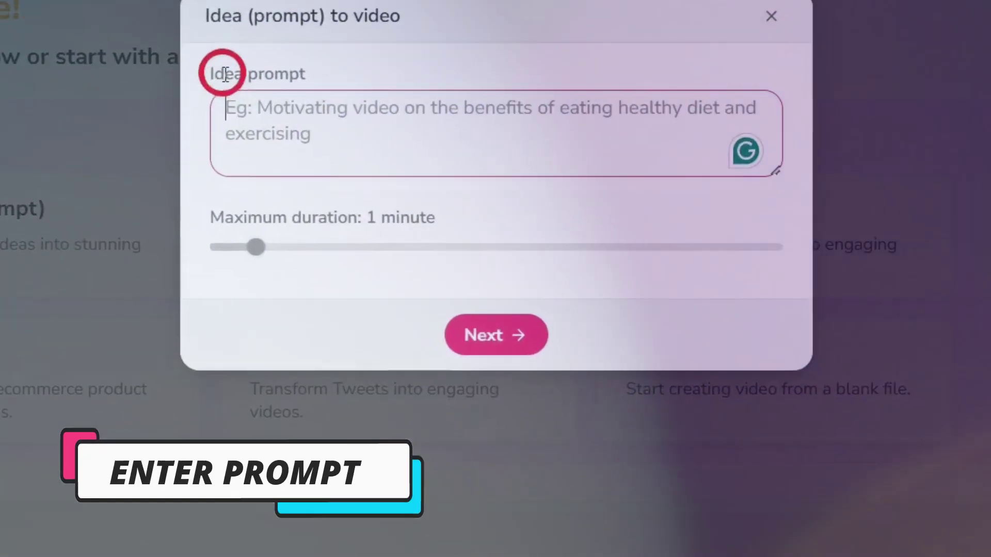
pyautogui.write('create a 50 seconds vertical video on 3 best AI image creation tools in 2024. Mention the starting price and best feature of the tool.')
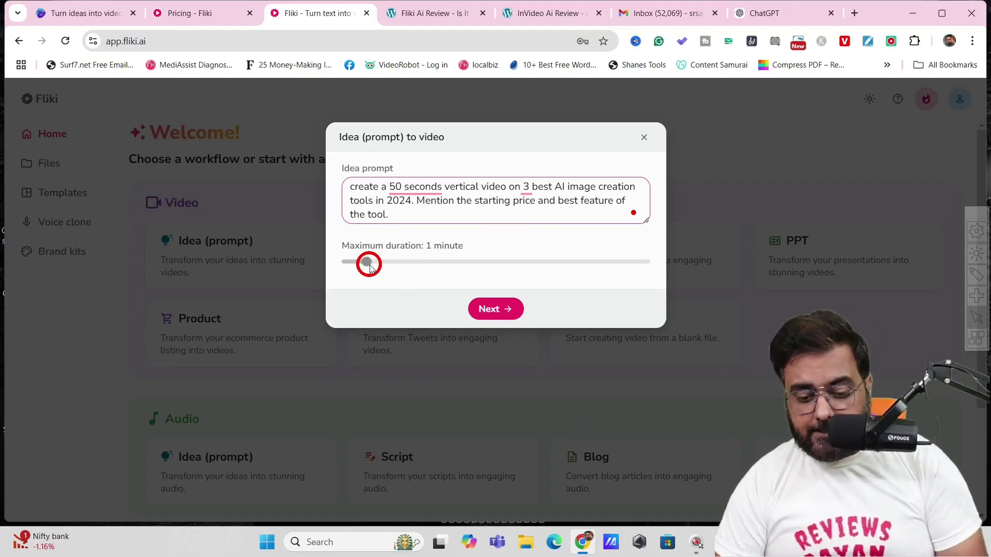
pyautogui.click(489, 309)
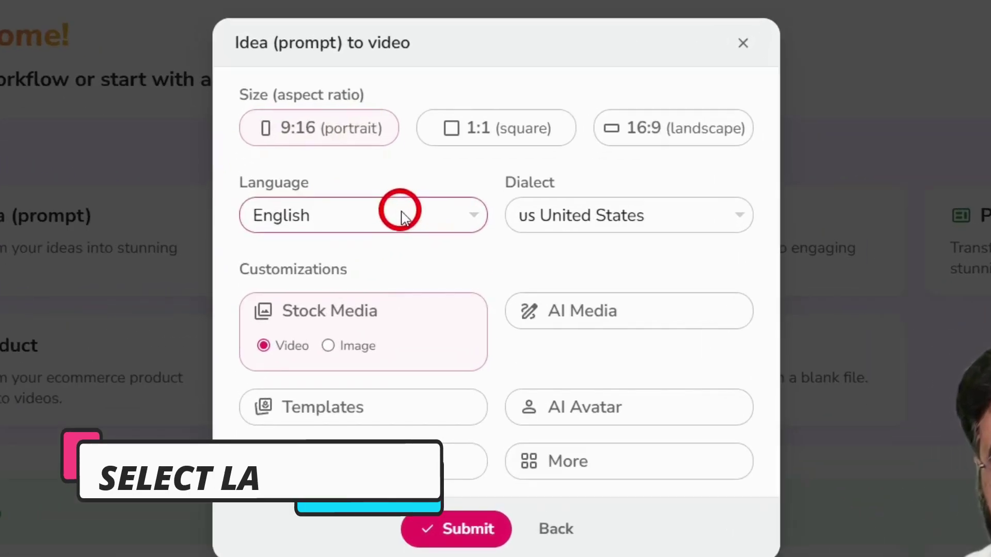
# Browse the available video languages and the English dialects, keeping English and United States.
pyautogui.click(408, 209)
pyautogui.moveTo(467, 324); pyautogui.dragTo(470, 479)
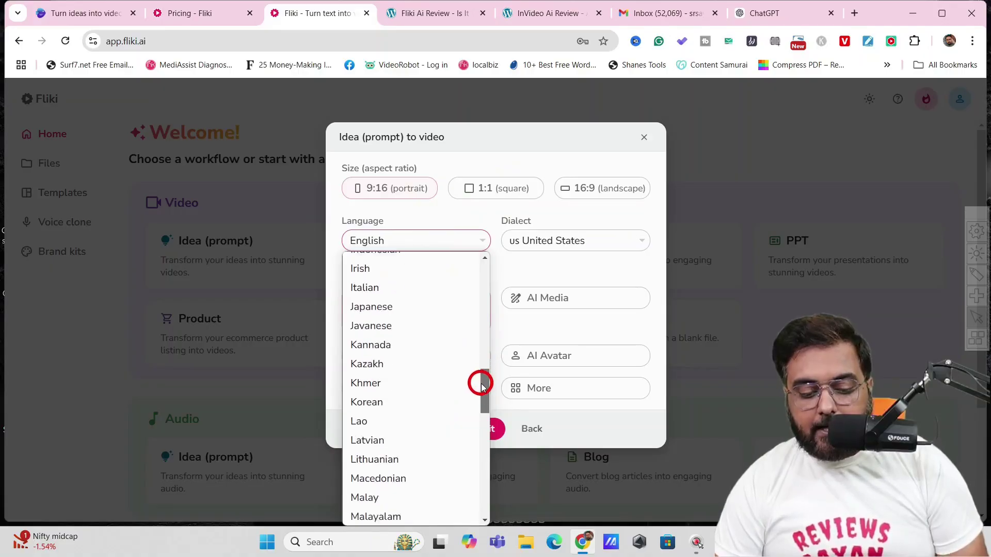
pyautogui.moveTo(481, 386); pyautogui.dragTo(489, 250)
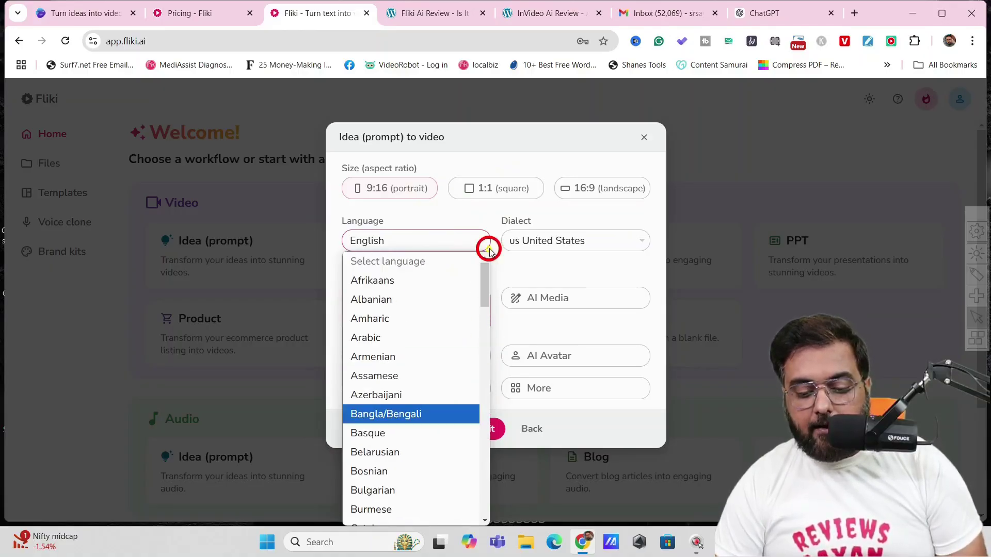
pyautogui.click(551, 280)
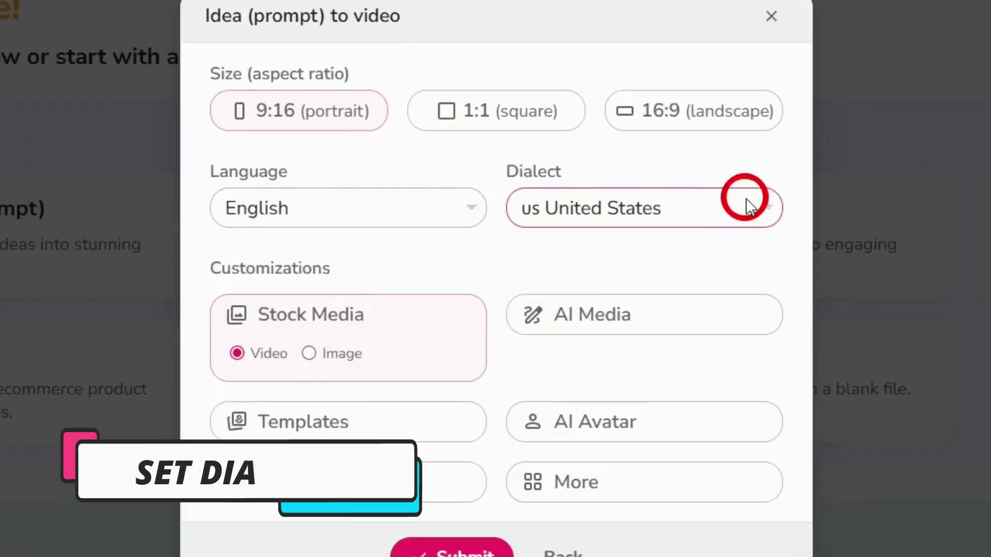
pyautogui.click(631, 239)
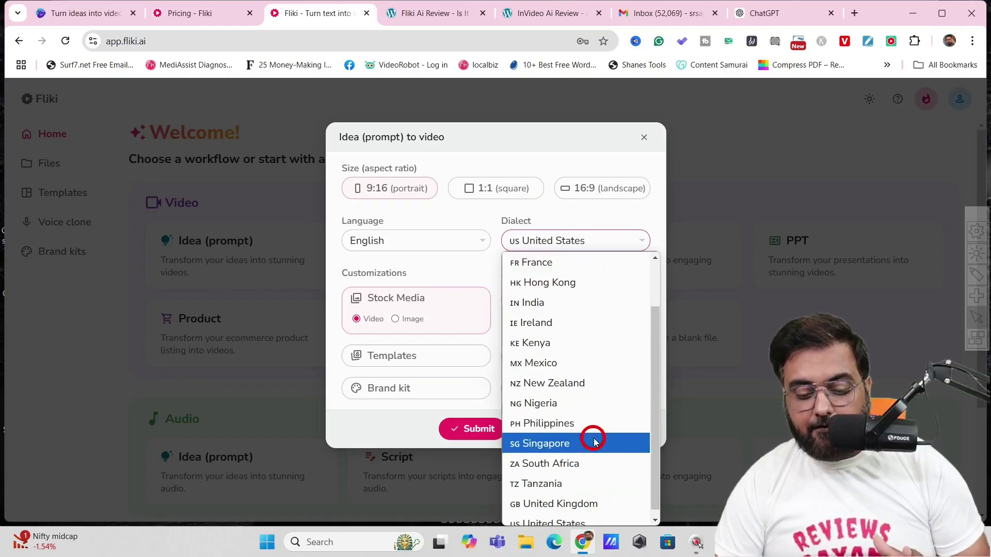
pyautogui.click(627, 235)
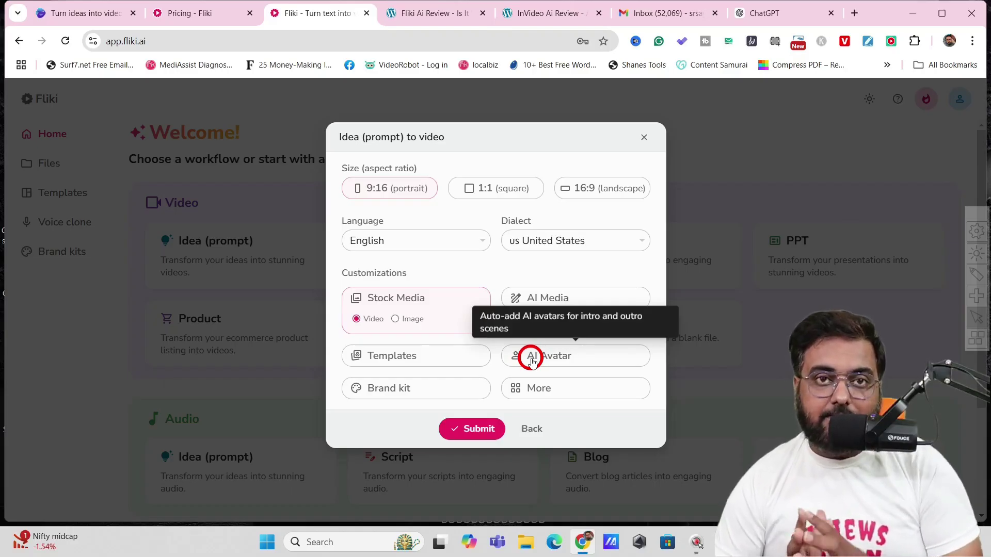
# Enable the AI avatar customization and check the gender filter options for the stock avatars.
pyautogui.click(531, 358)
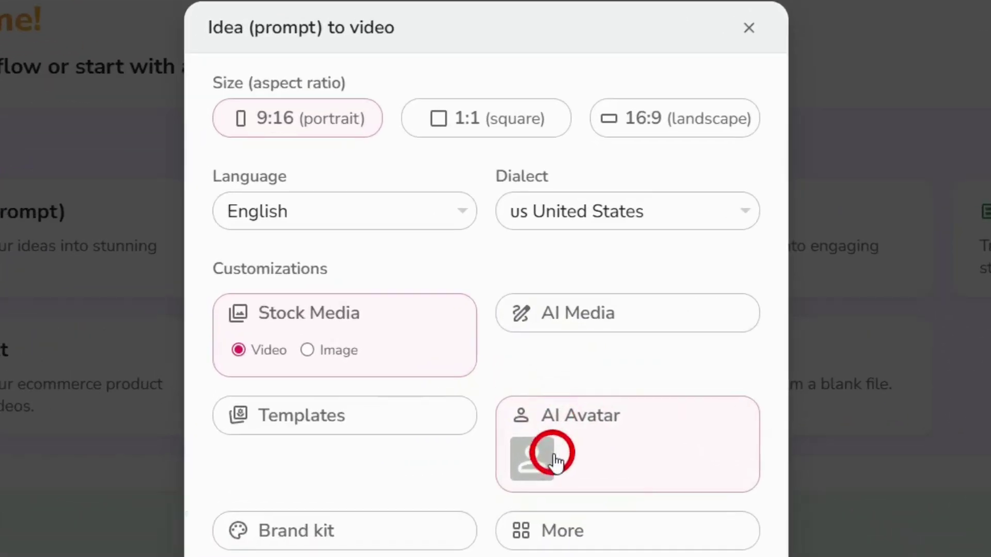
pyautogui.click(533, 457)
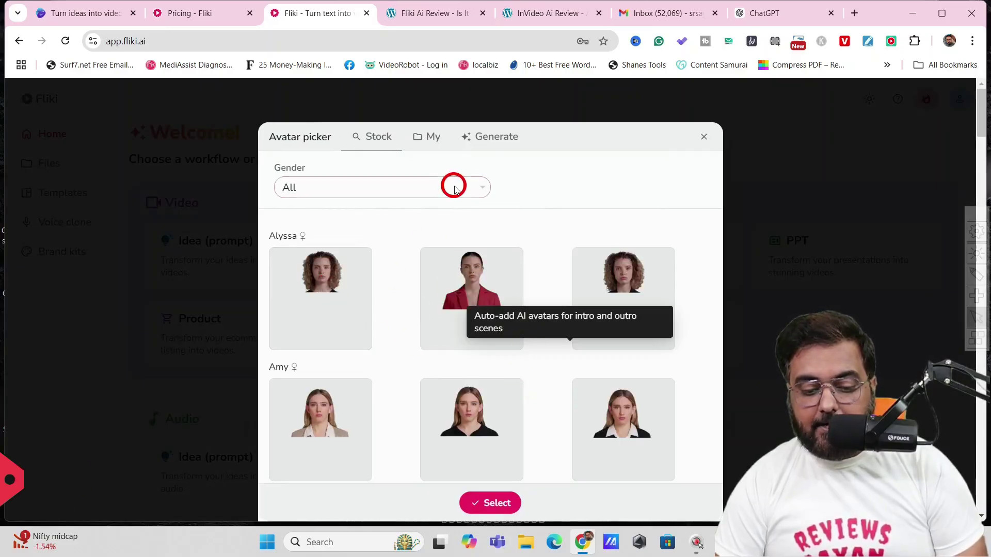
pyautogui.click(477, 189)
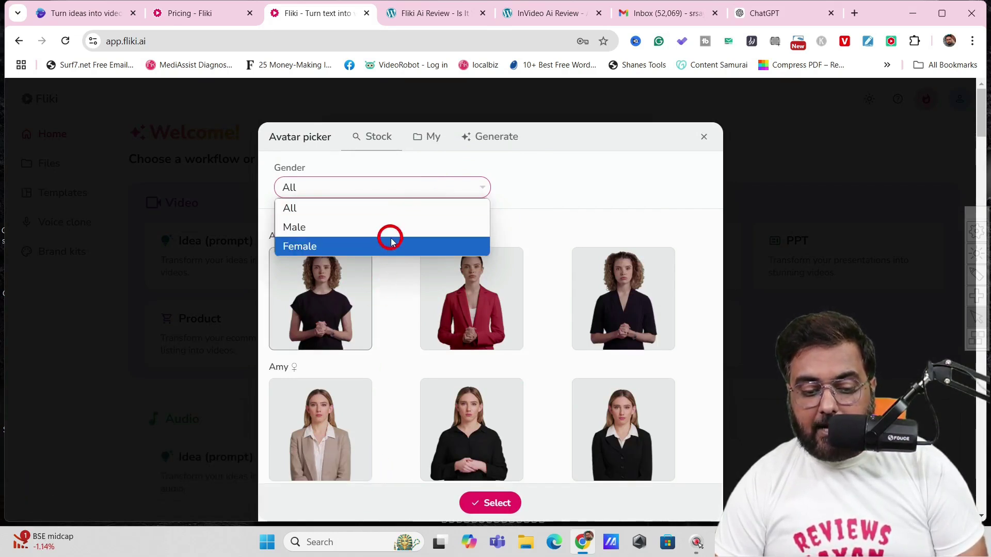
pyautogui.click(551, 199)
# Check the avatar generation and personal avatar options, and apply the curly-haired stock avatar in the black V-neck outfit.
pyautogui.click(496, 138)
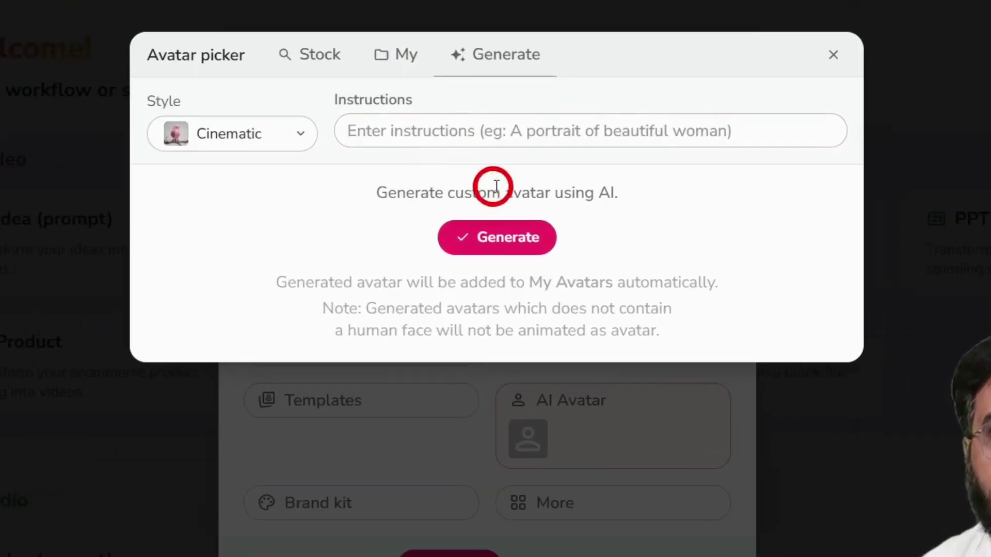
pyautogui.click(391, 56)
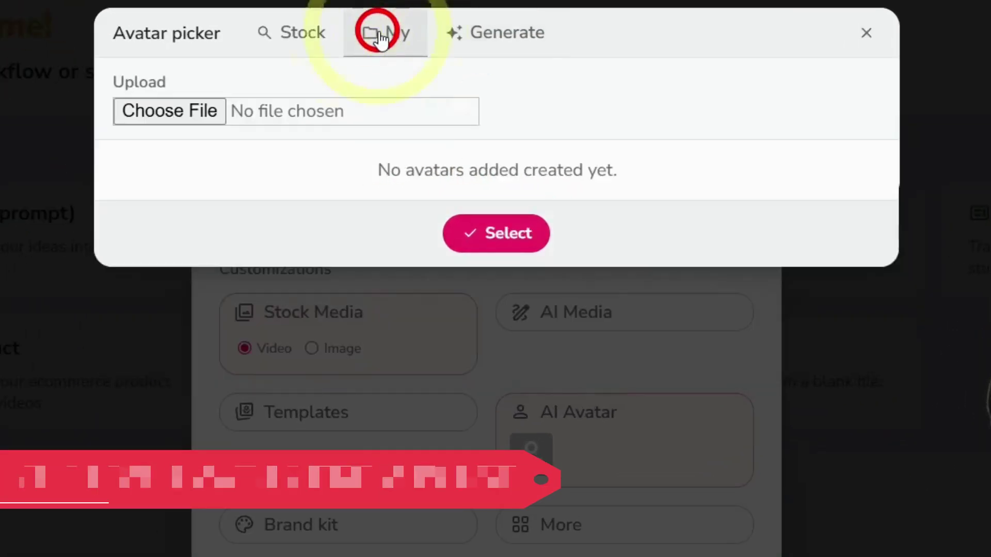
pyautogui.click(171, 120)
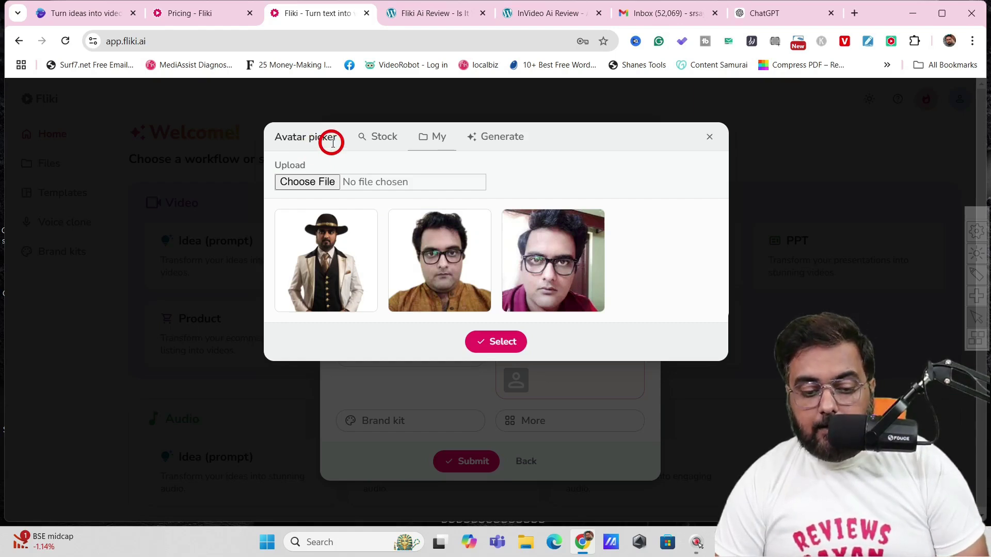
pyautogui.click(380, 142)
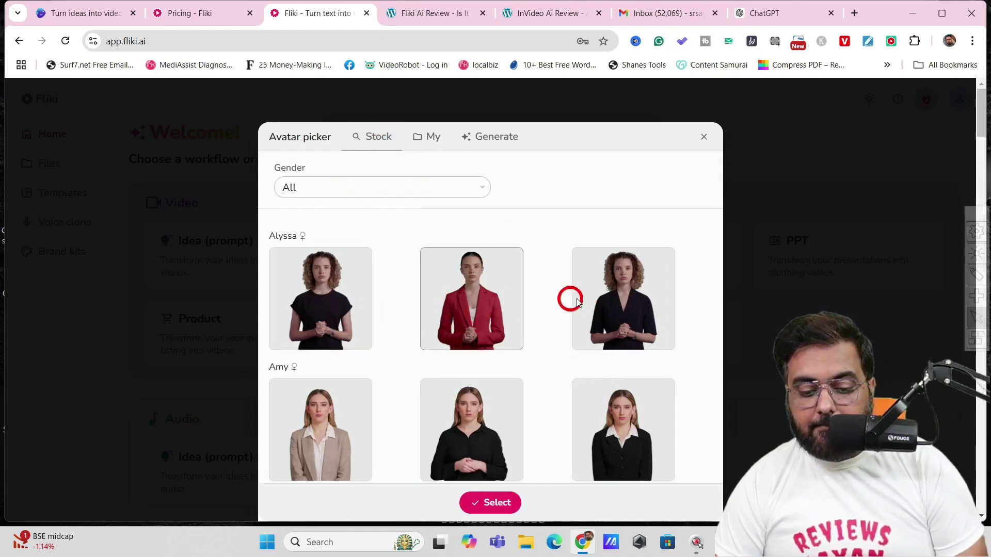
pyautogui.click(489, 509)
# Enable the extra customizations with B-roll and sound effects, and submit the video for generation.
pyautogui.click(513, 415)
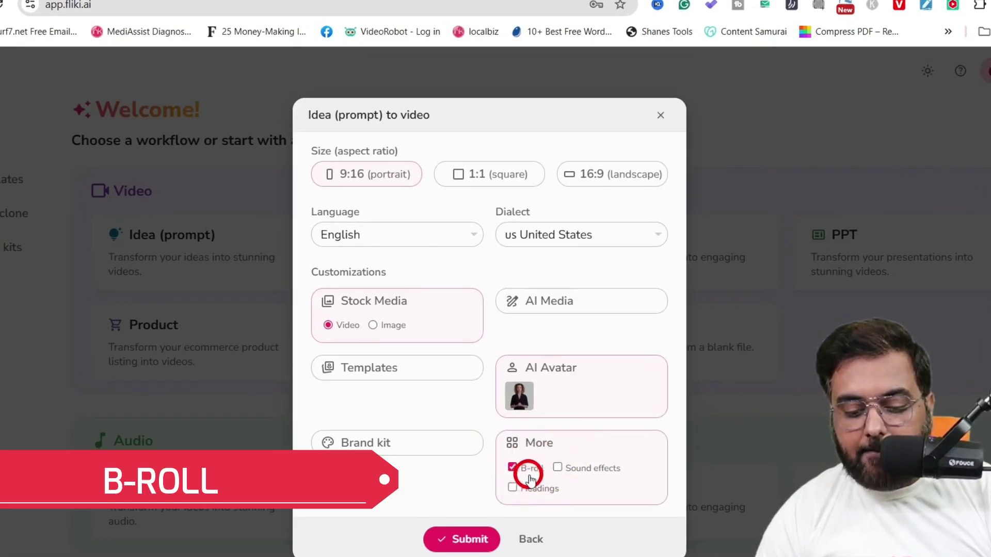
pyautogui.click(559, 468)
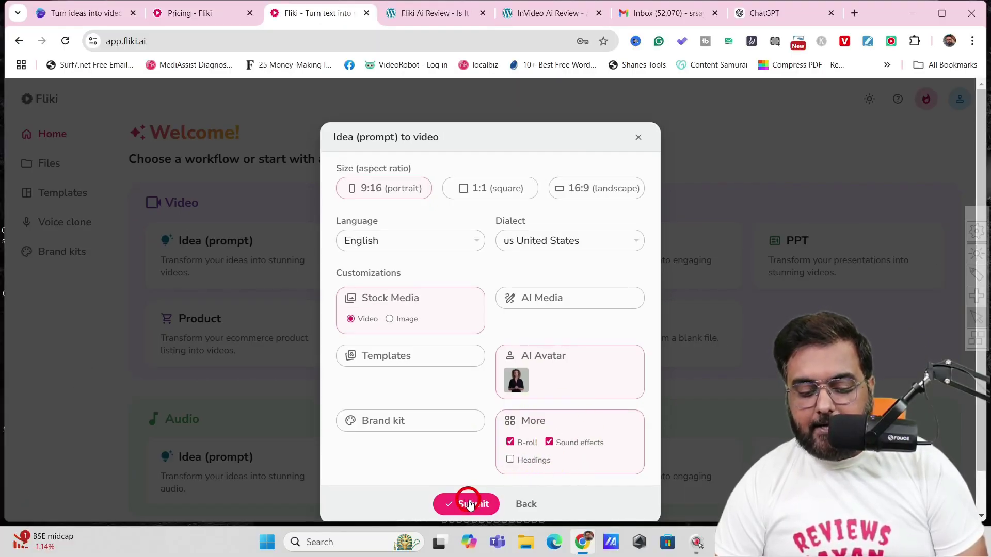
pyautogui.click(415, 422)
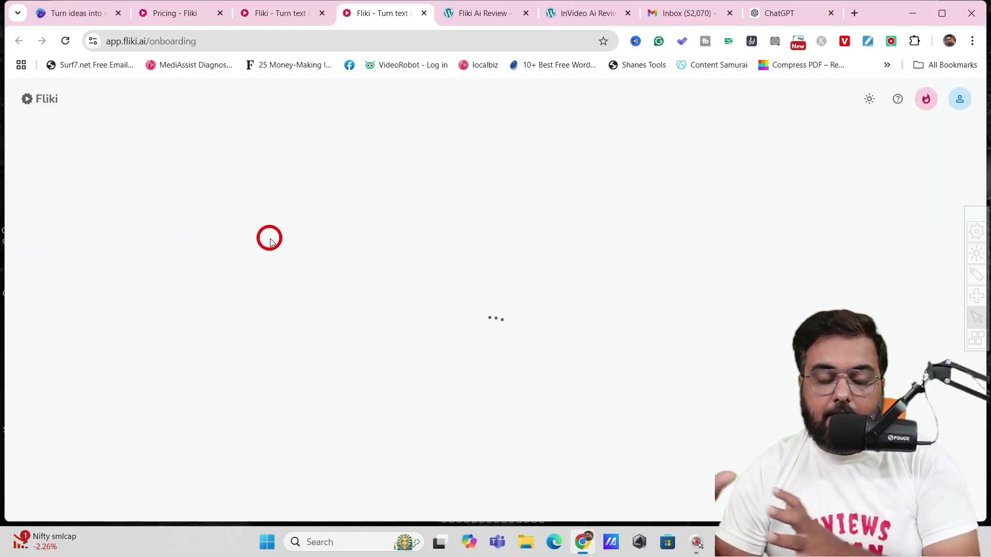
# Return to the generated video in the editor and preview its playback, pausing near the end.
pyautogui.click(266, 14)
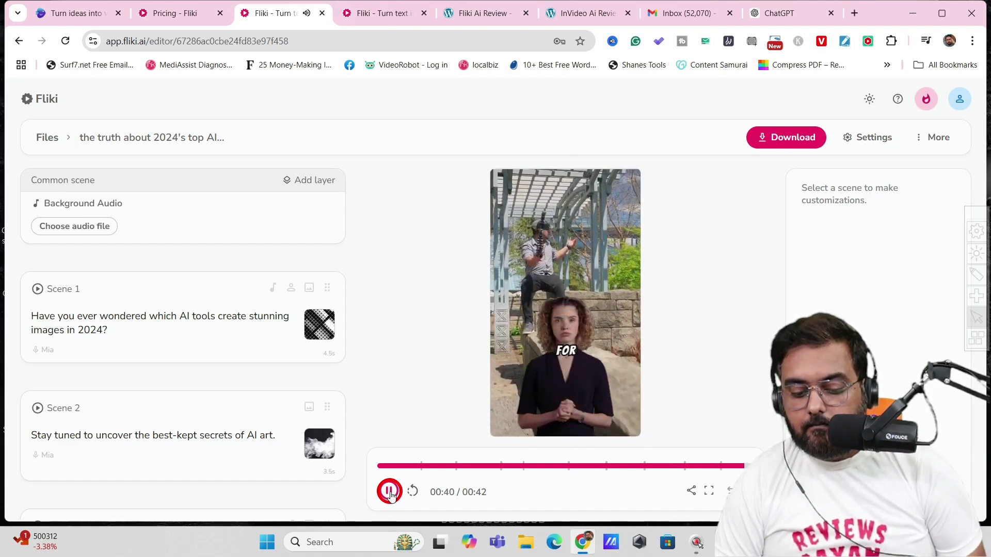
pyautogui.click(390, 492)
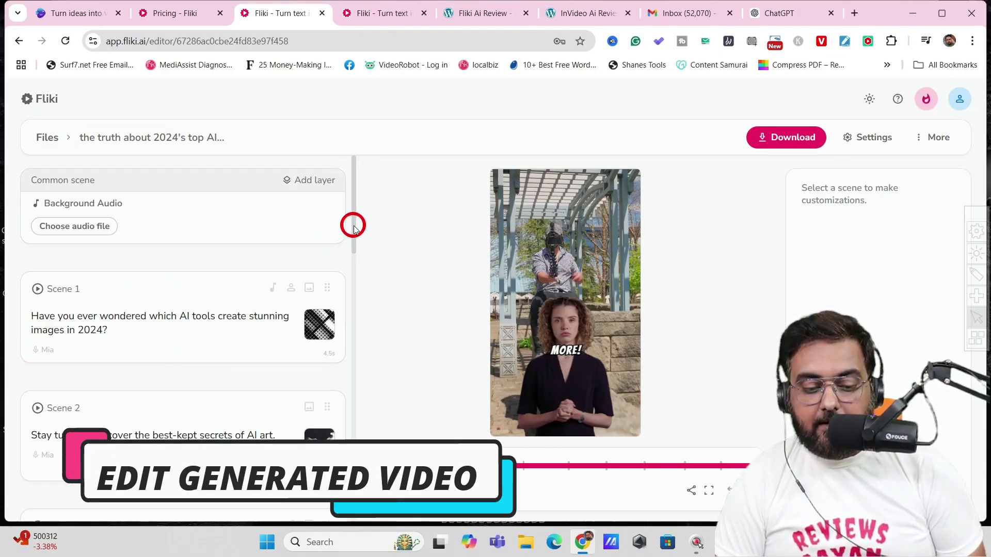
# Open Scene 1 for editing and select its entire voiceover text.
pyautogui.moveTo(354, 227); pyautogui.dragTo(353, 253)
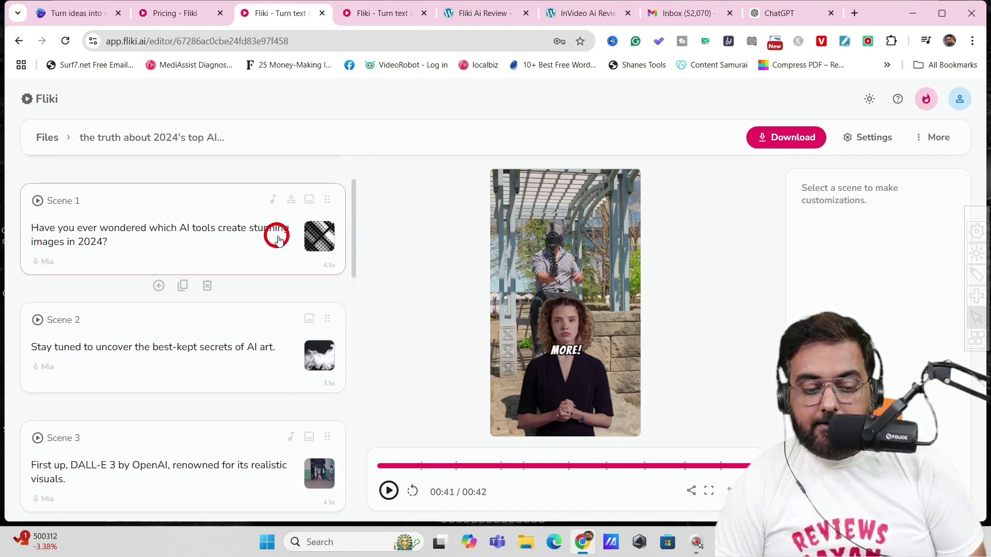
pyautogui.click(126, 242)
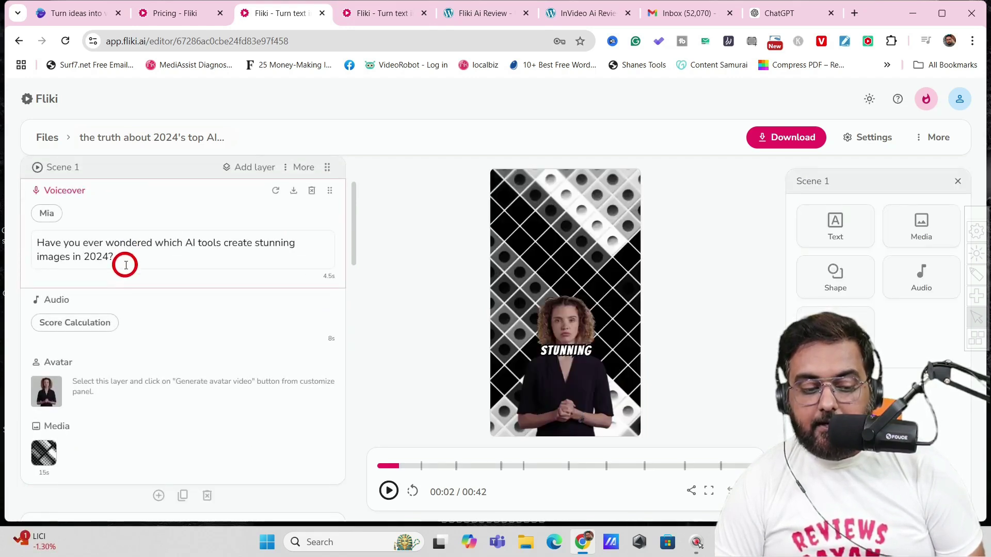
pyautogui.moveTo(119, 260); pyautogui.dragTo(26, 240)
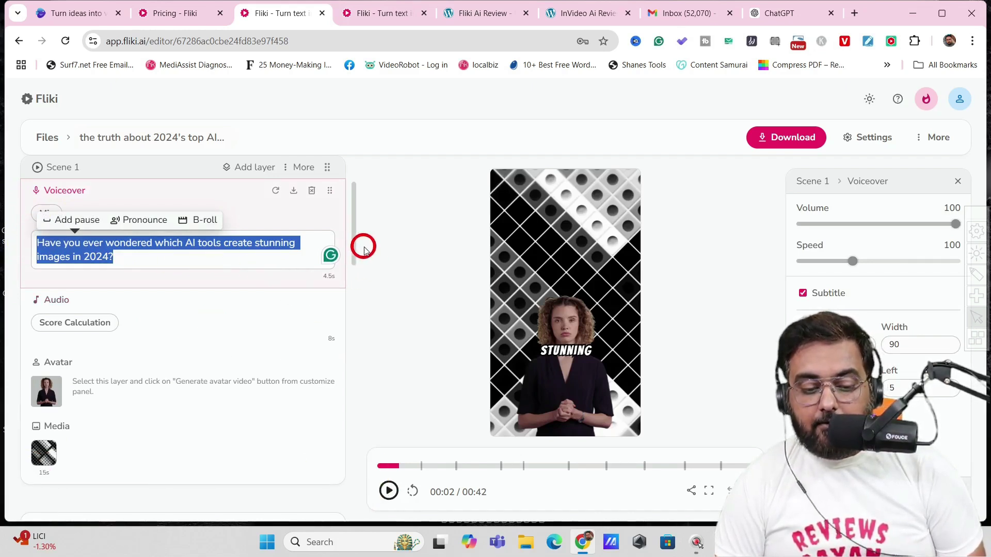
# Replace Scene 1's media with the 48-second stock video of a laptop beside a lamp, found by searching "ai image creator".
pyautogui.moveTo(353, 245); pyautogui.dragTo(353, 270)
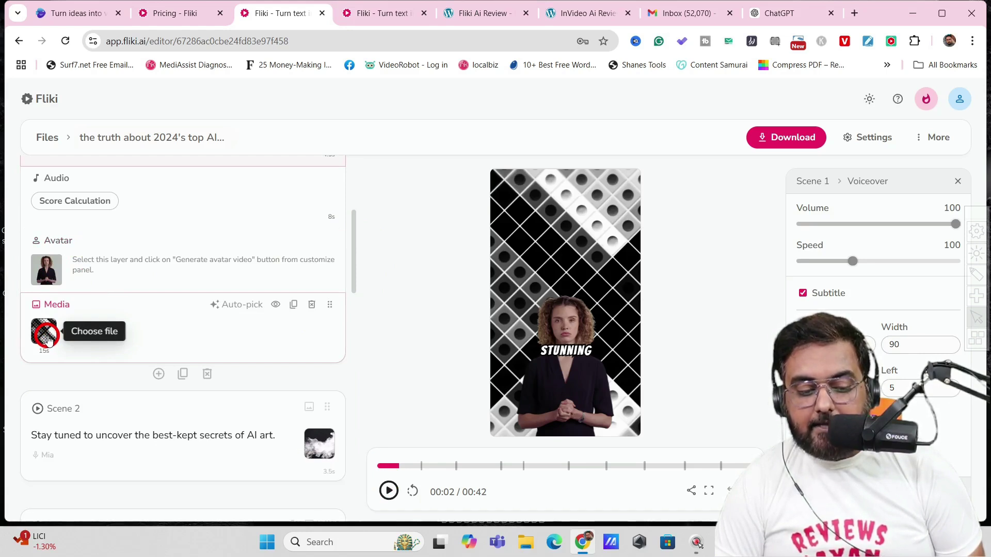
pyautogui.click(46, 337)
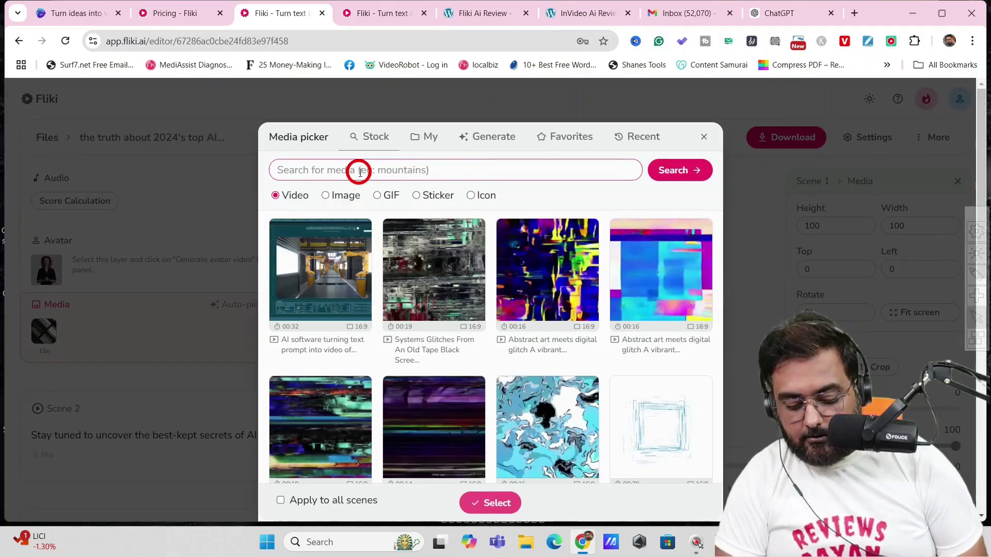
pyautogui.write('ai image ')
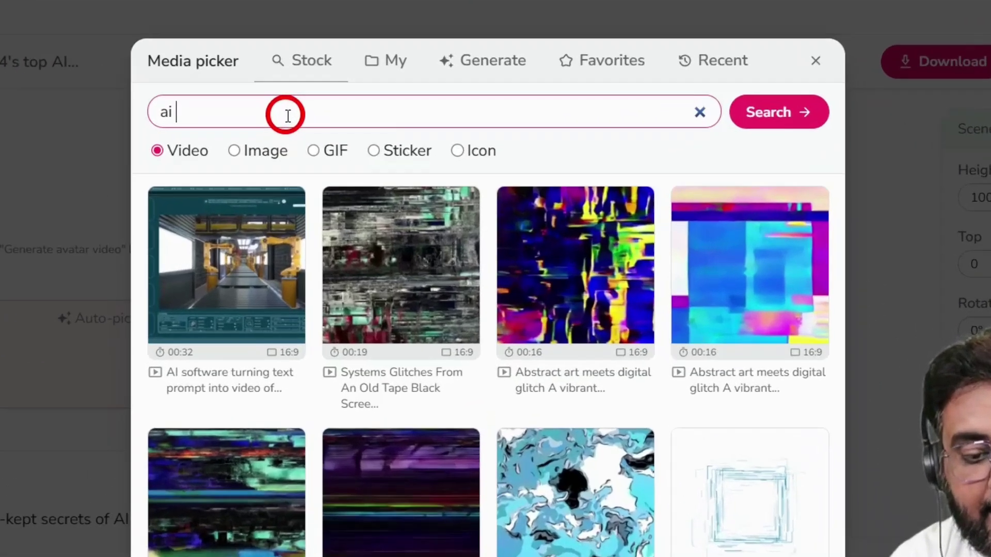
pyautogui.write('creator')
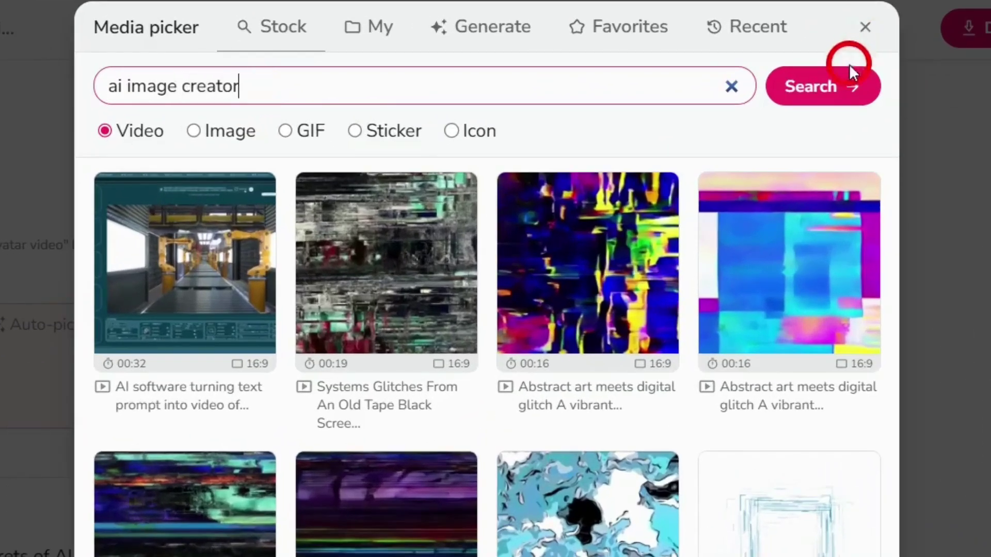
pyautogui.click(825, 83)
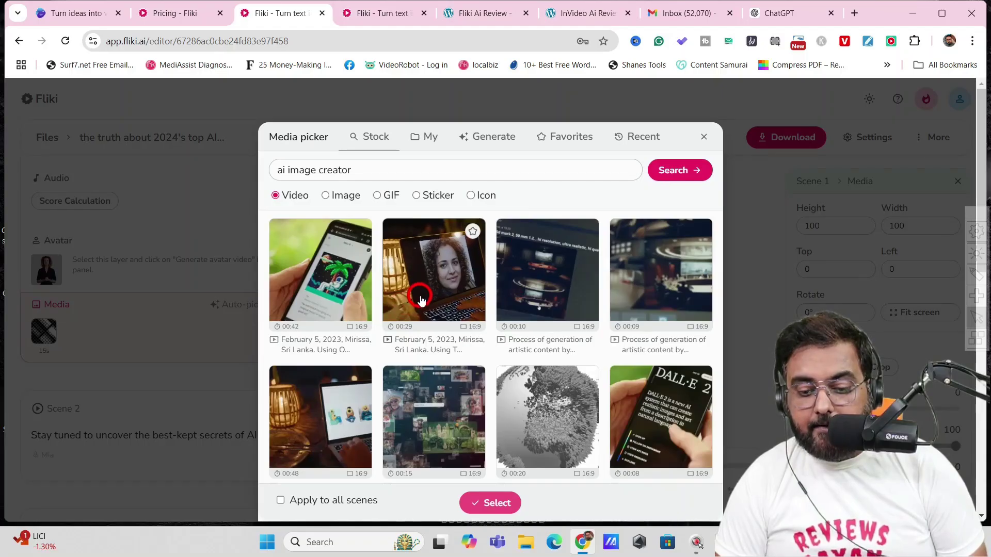
pyautogui.click(237, 524)
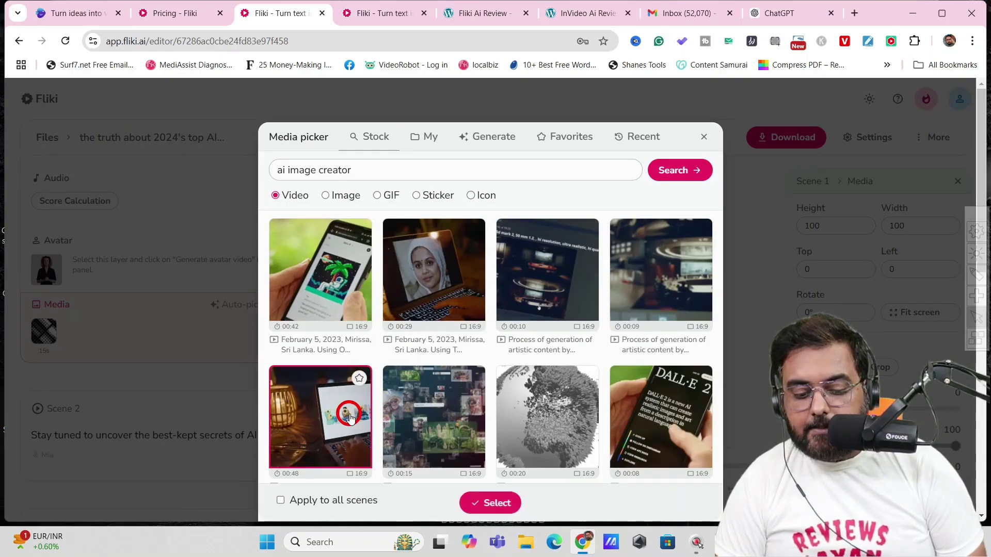
pyautogui.click(491, 505)
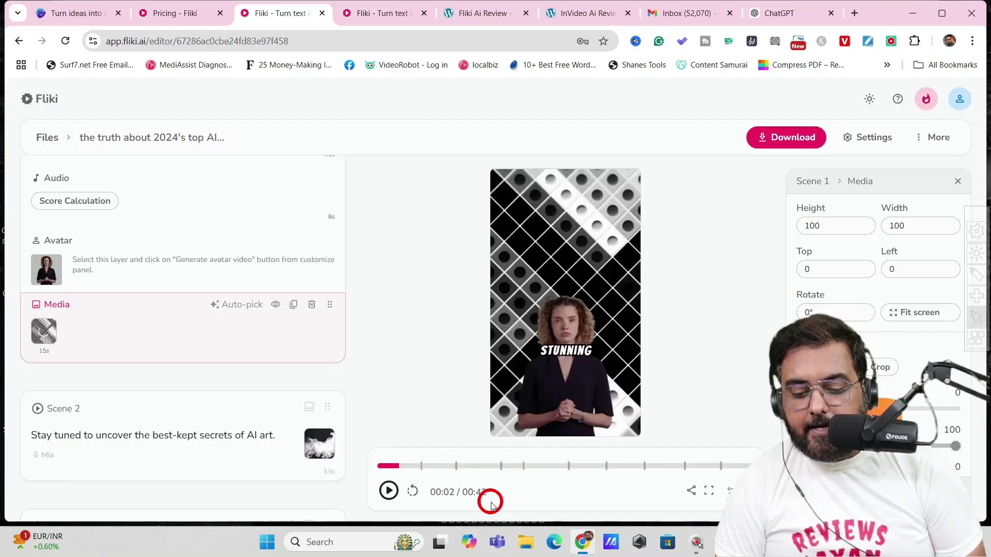
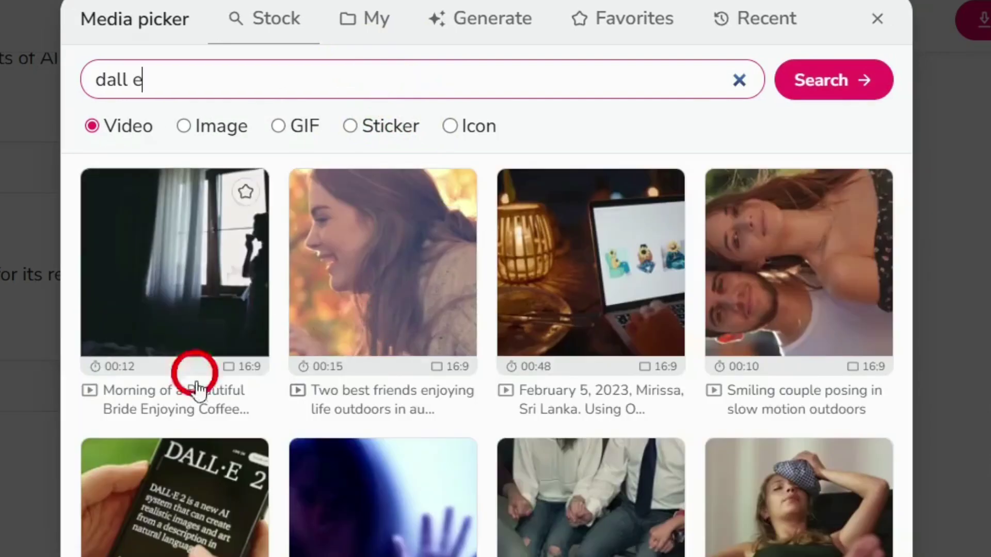
# Replace Scene 3's media with the 8-second stock video of a phone showing DALL·E 2, from the "dall e" search results.
pyautogui.click(201, 531)
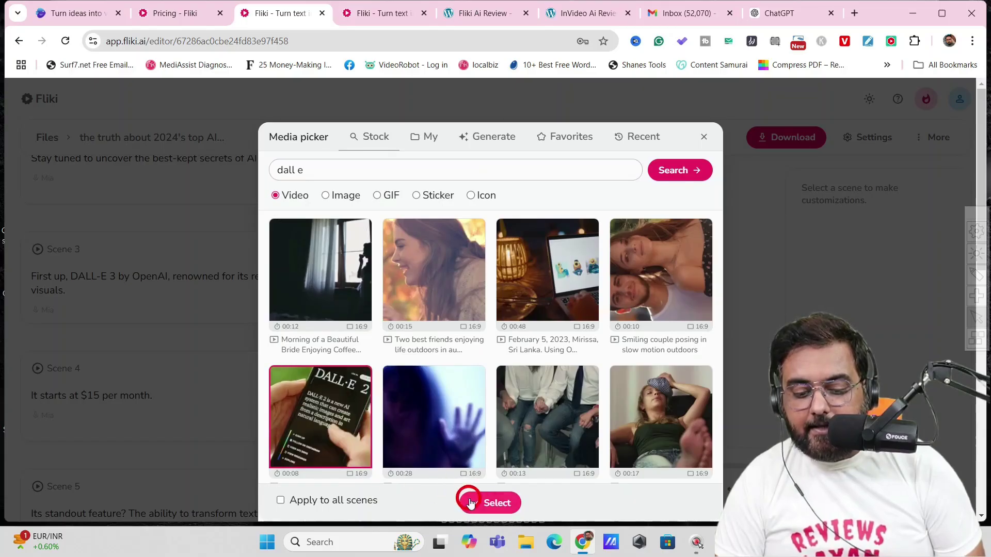
pyautogui.click(471, 503)
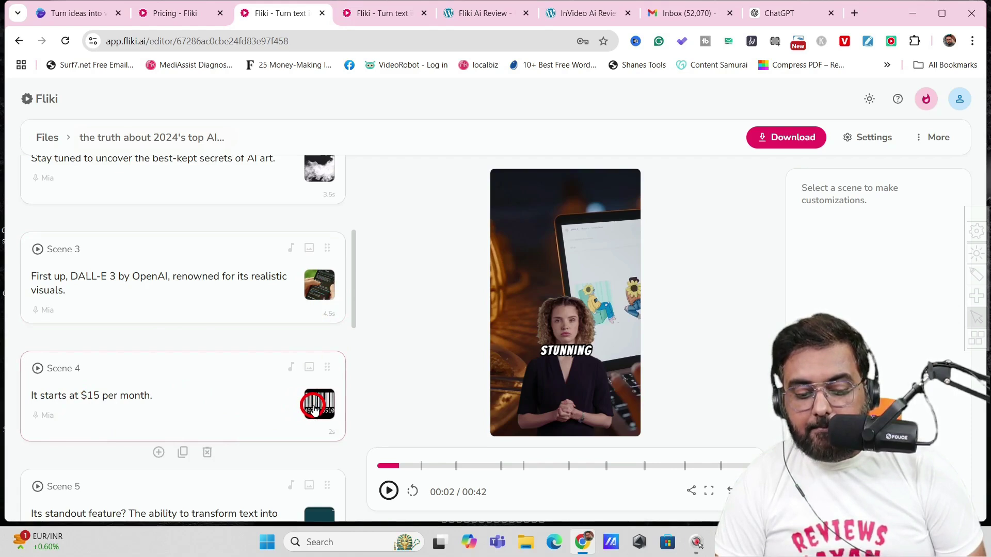
# Replace Scene 4's media with the stock video of stacked gold coins, found by searching "price".
pyautogui.click(314, 406)
pyautogui.click(361, 168)
pyautogui.write('di')
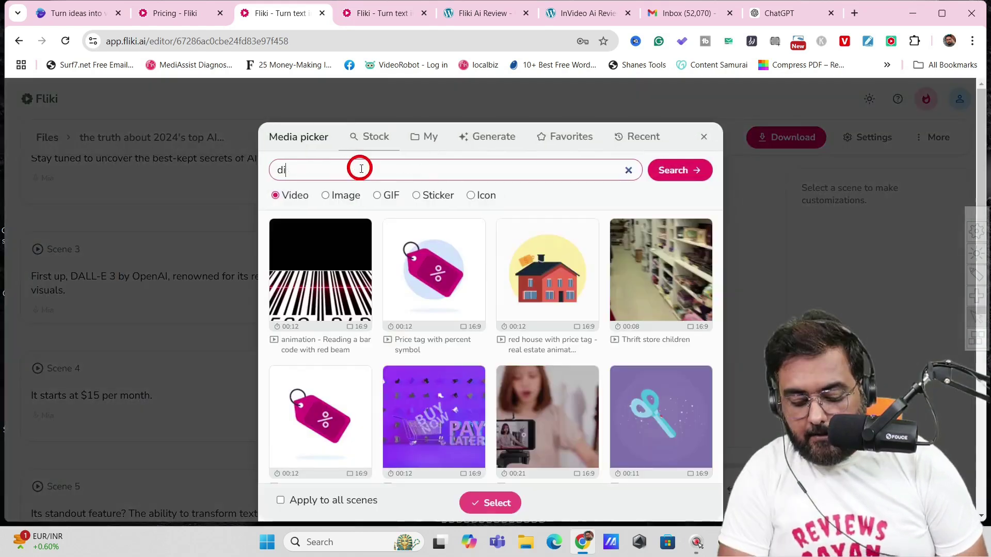
pyautogui.write('scoub')
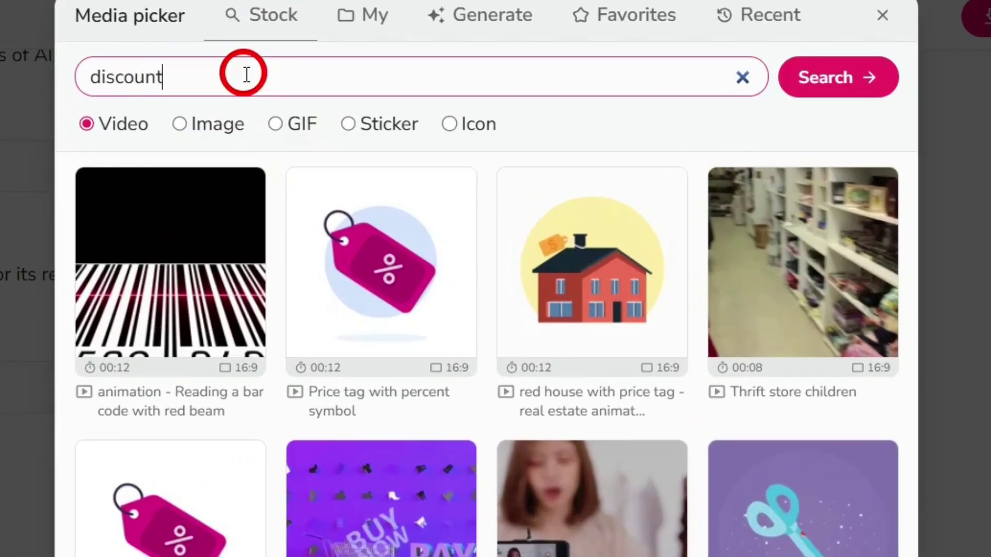
pyautogui.moveTo(247, 75); pyautogui.dragTo(34, 67)
pyautogui.write('price')
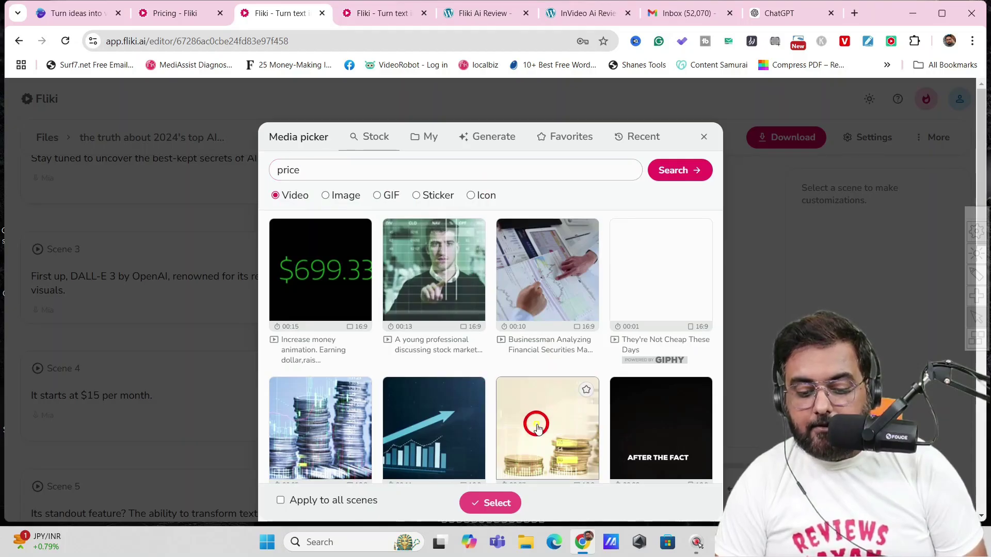
pyautogui.click(536, 428)
pyautogui.click(500, 505)
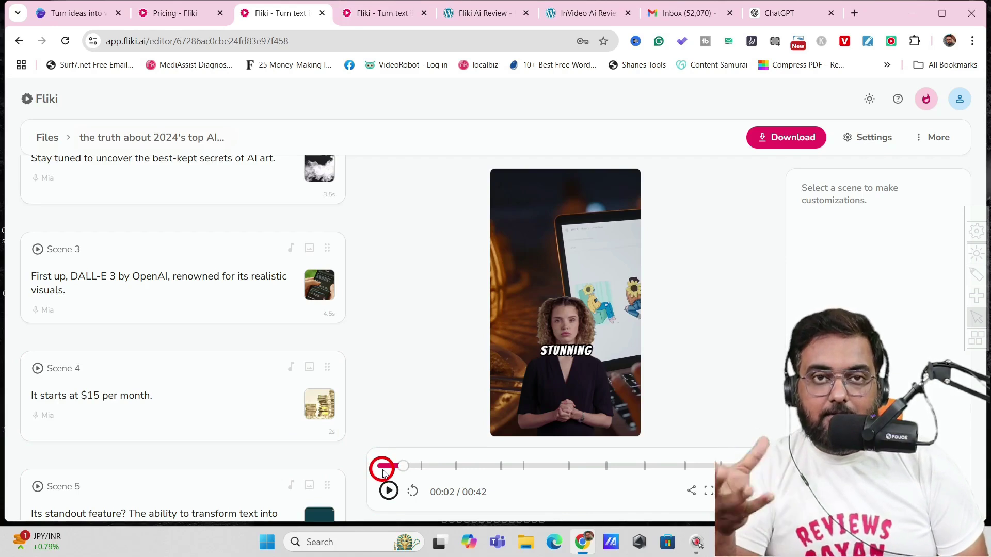
# Rewind the video to the beginning and preview it through Scene 4 with the replaced media.
pyautogui.moveTo(401, 471); pyautogui.dragTo(378, 466)
pyautogui.click(389, 490)
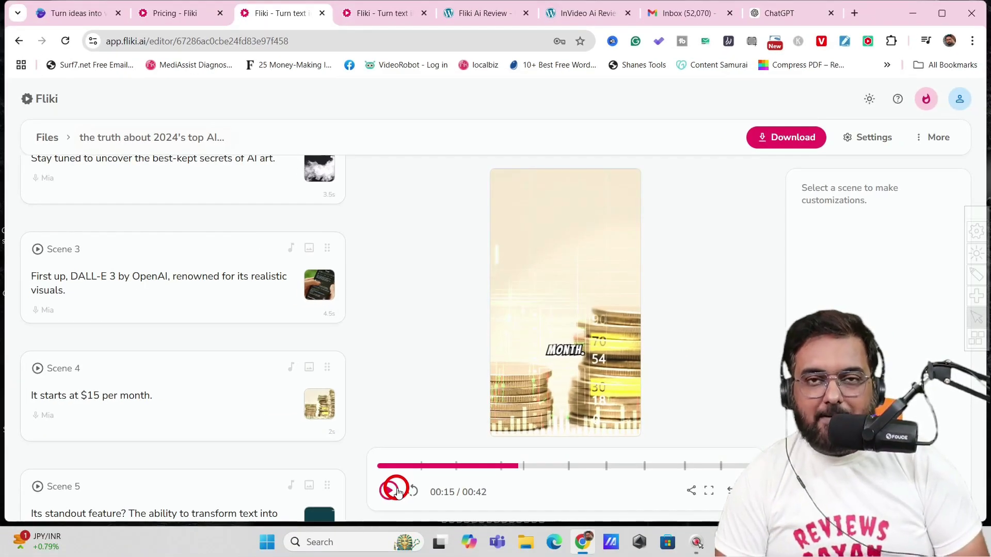
# Open the Common scene's background audio layer and examine the stock music picker without choosing a track.
pyautogui.moveTo(354, 302); pyautogui.dragTo(354, 201)
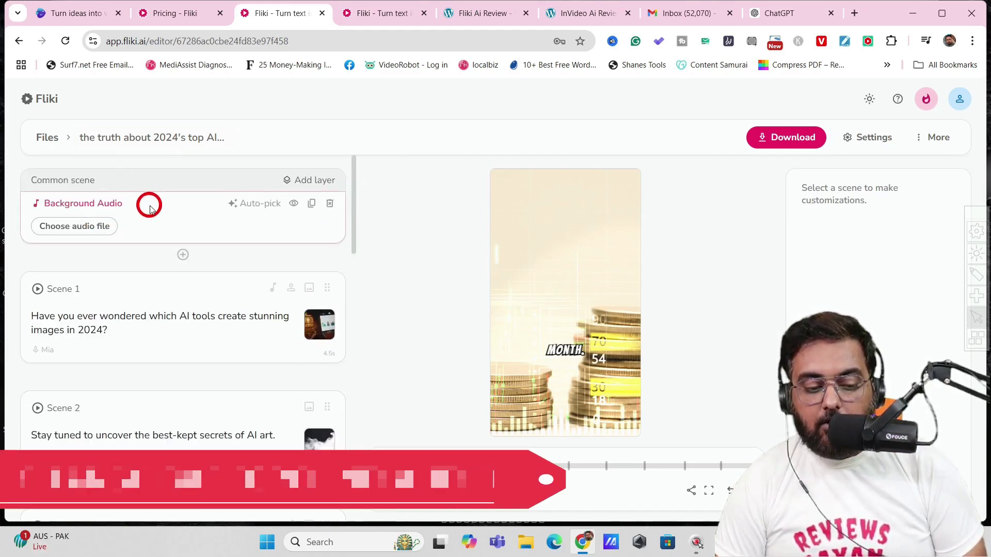
pyautogui.click(109, 205)
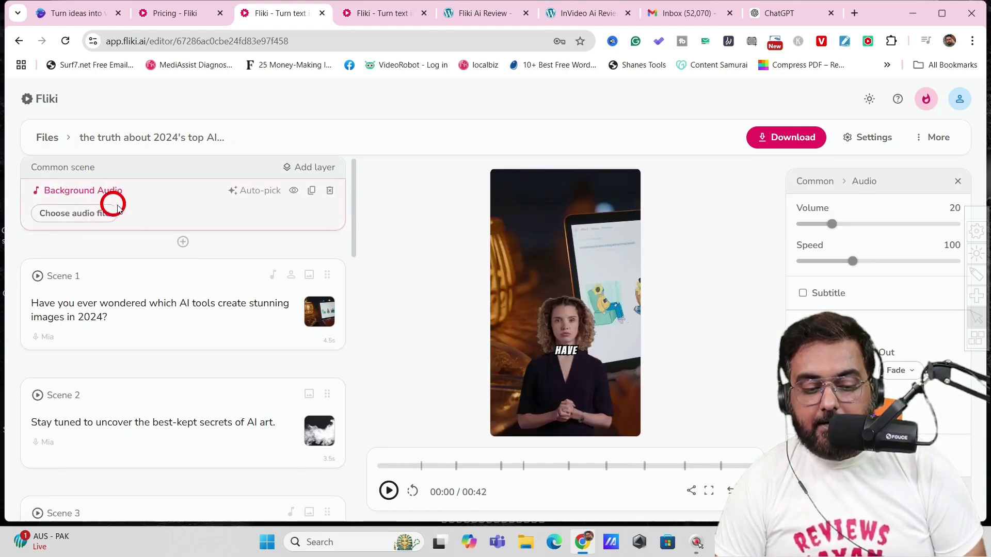
pyautogui.click(94, 219)
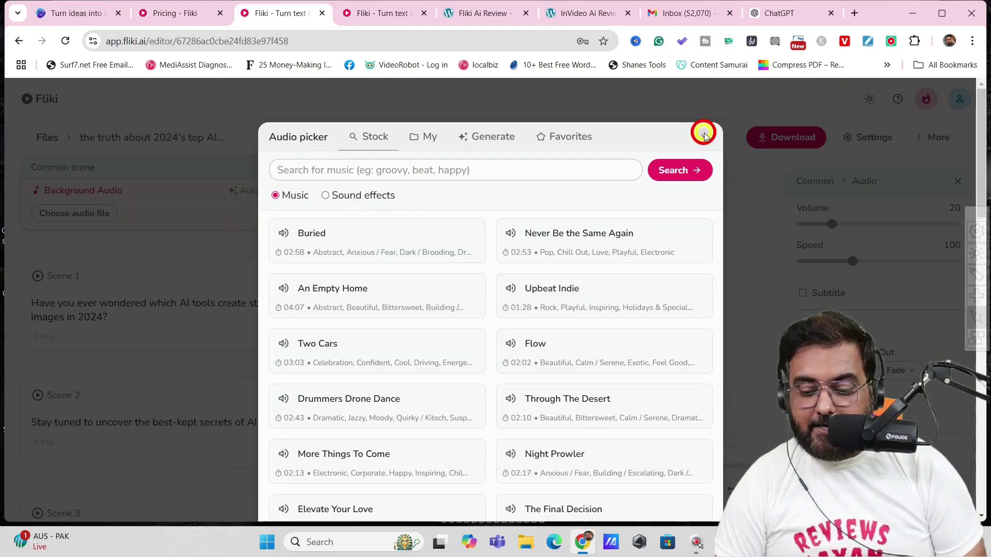
pyautogui.click(861, 29)
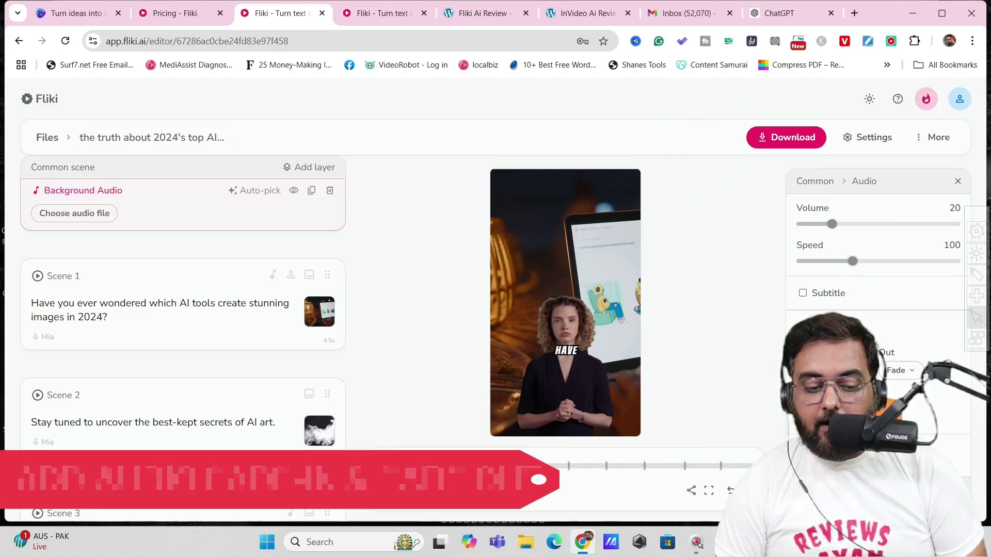
# Starting from Scene 1's voiceover, change the voice to Nicole with the Conversational style for all scenes.
pyautogui.click(187, 307)
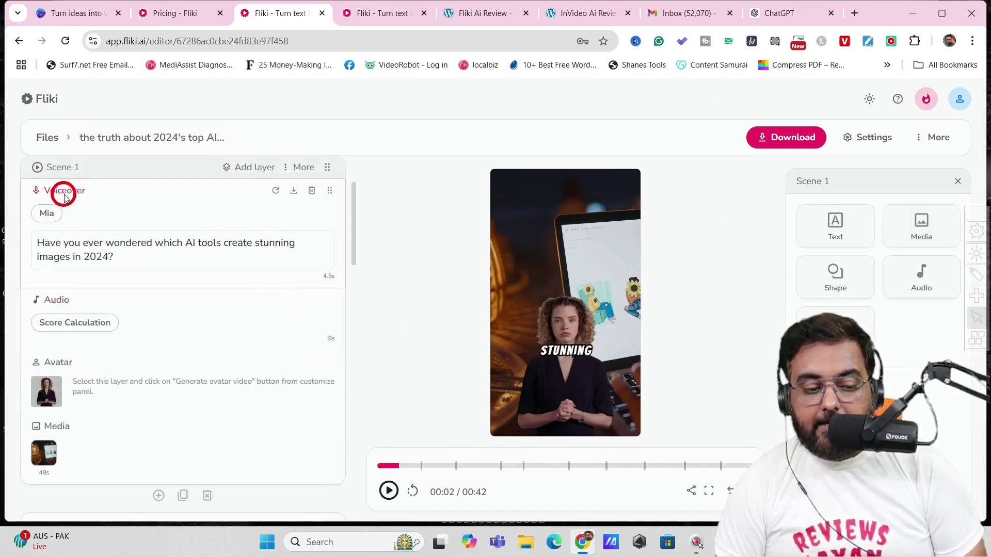
pyautogui.click(47, 215)
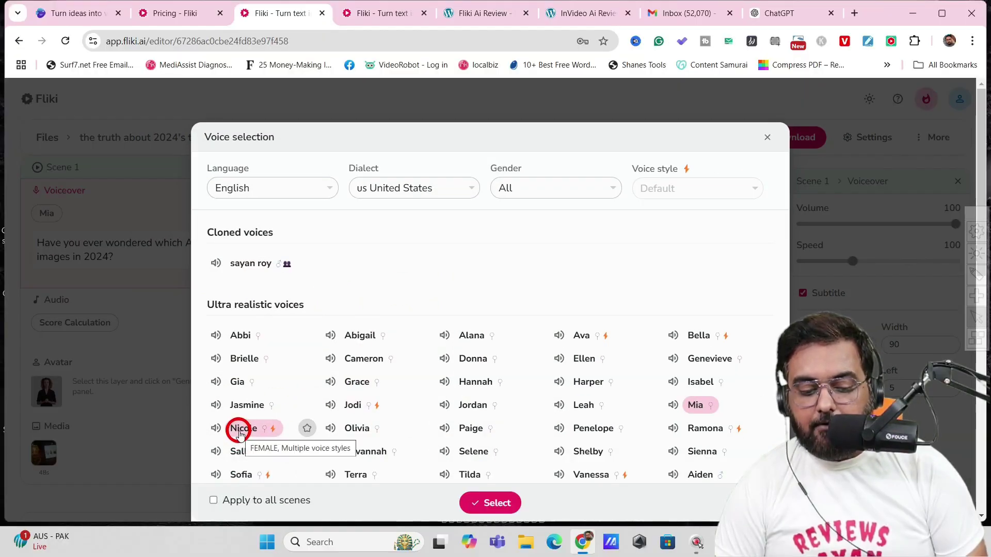
pyautogui.click(238, 433)
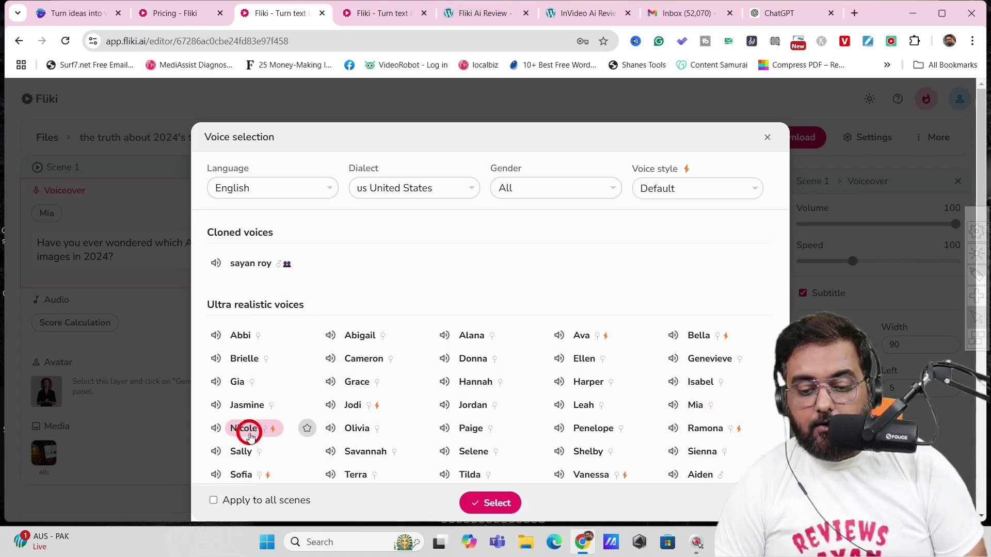
pyautogui.click(745, 187)
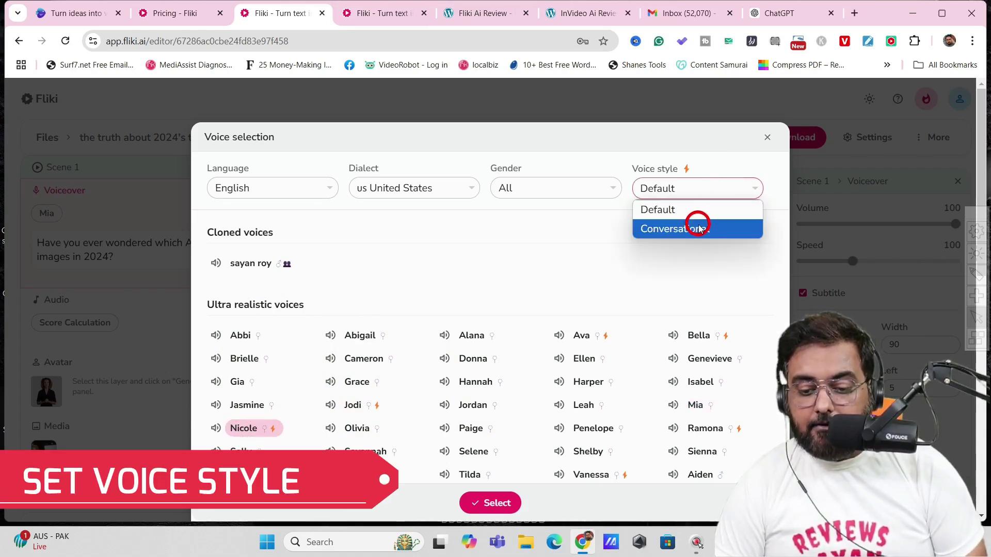
pyautogui.click(699, 227)
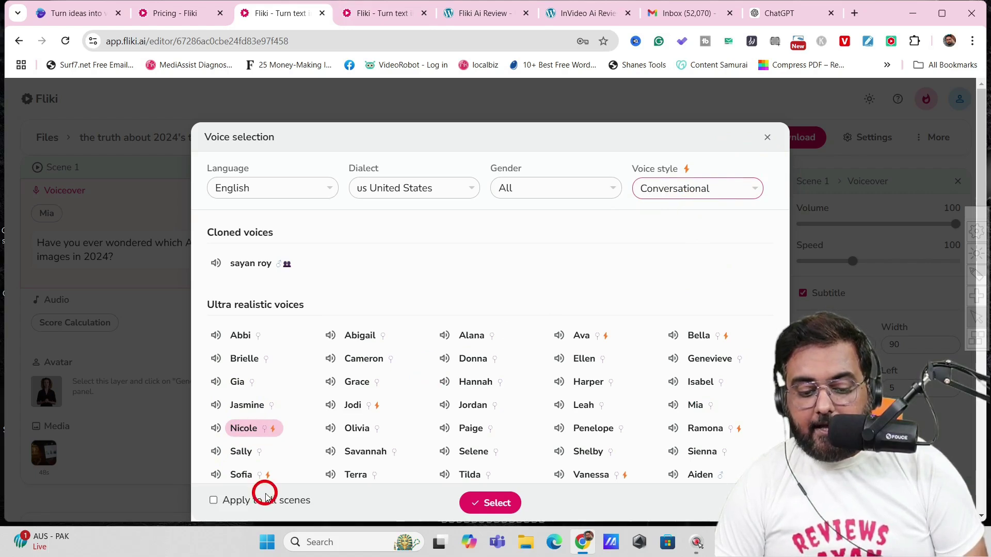
pyautogui.click(478, 501)
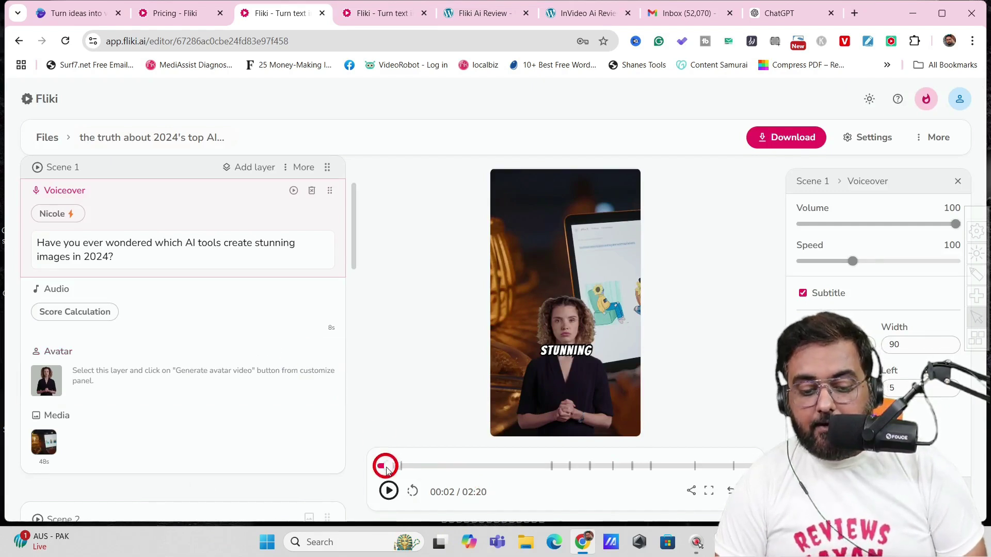
# Preview the video with the new Nicole voiceover, pausing and resuming playback.
pyautogui.click(389, 491)
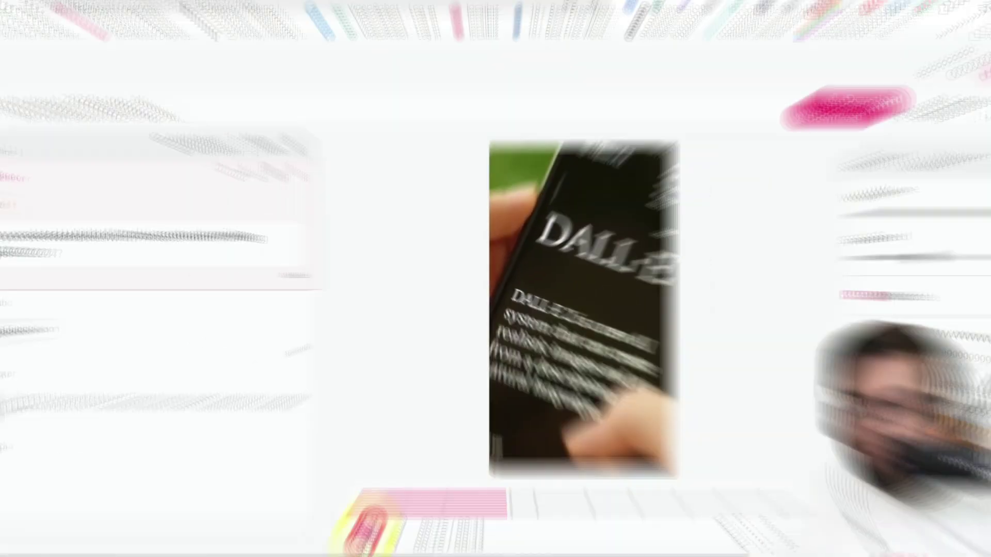
pyautogui.click(388, 492)
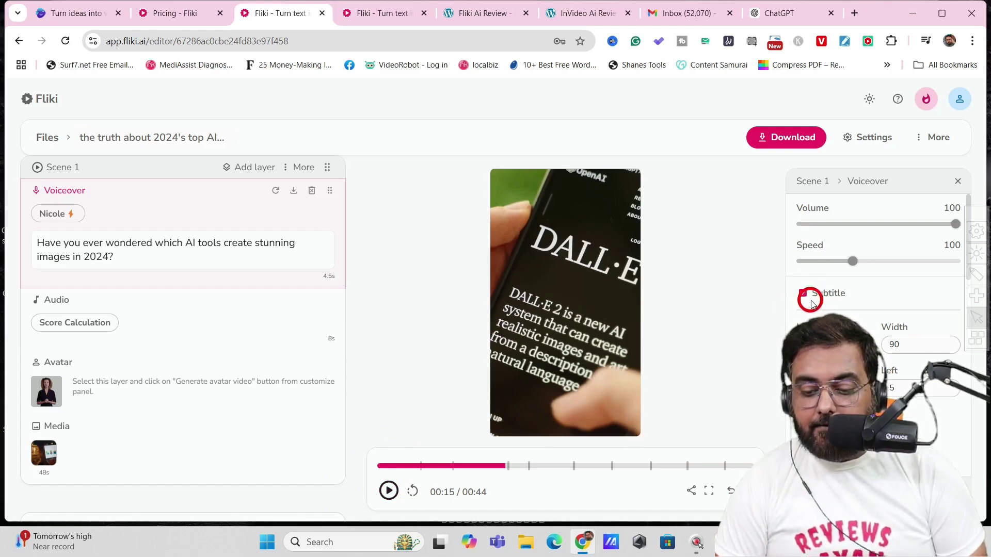
pyautogui.click(389, 490)
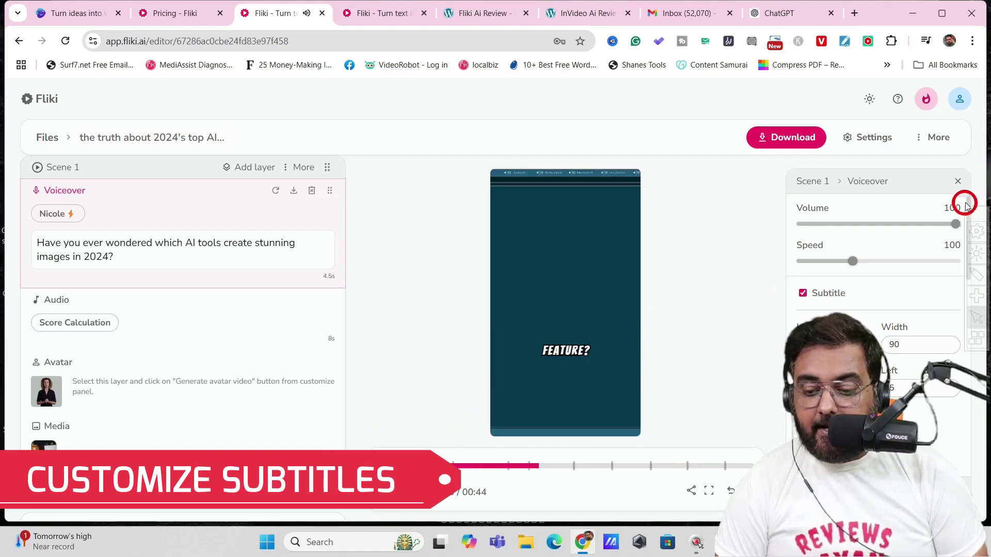
# Review Scene 1's subtitle position, alignment and font options, and copy its applied settings to all voiceover layers in the file.
pyautogui.moveTo(968, 201); pyautogui.dragTo(969, 232)
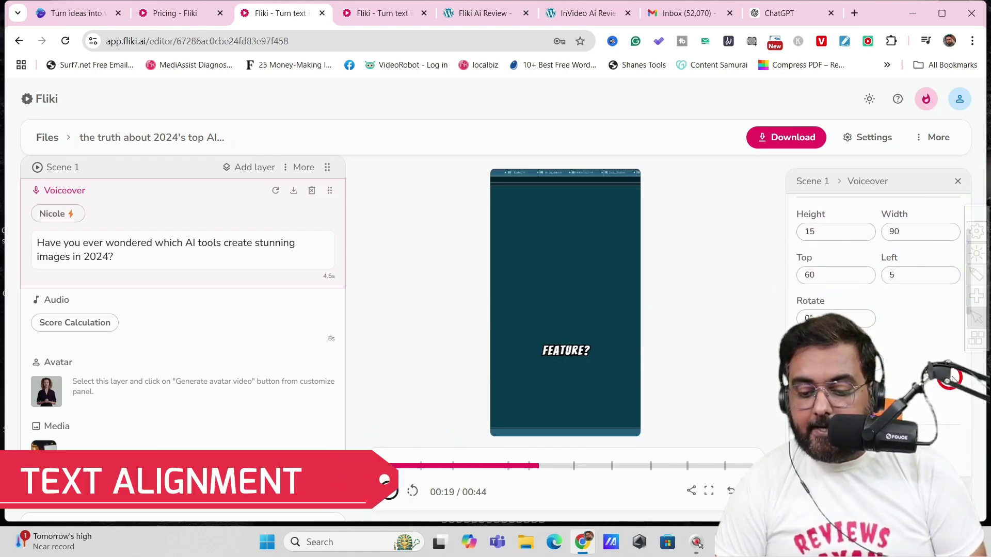
pyautogui.scroll(-2, 851, 327)
pyautogui.click(851, 336)
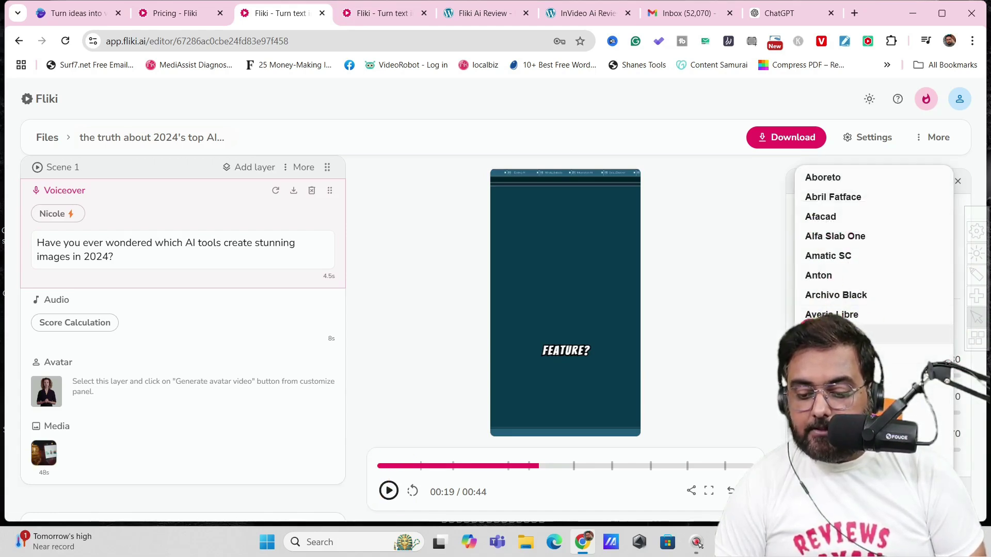
pyautogui.press('Escape')
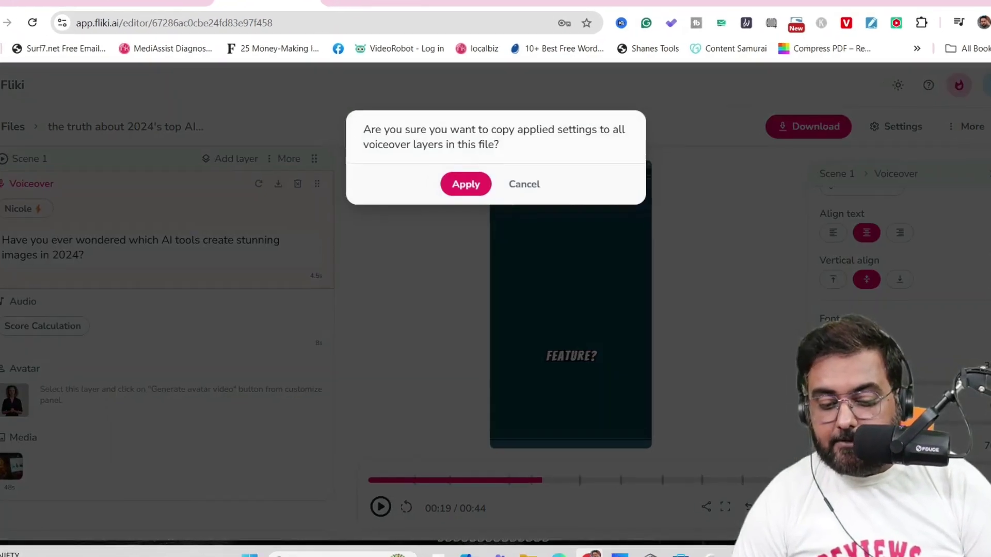
pyautogui.click(464, 207)
pyautogui.click(459, 185)
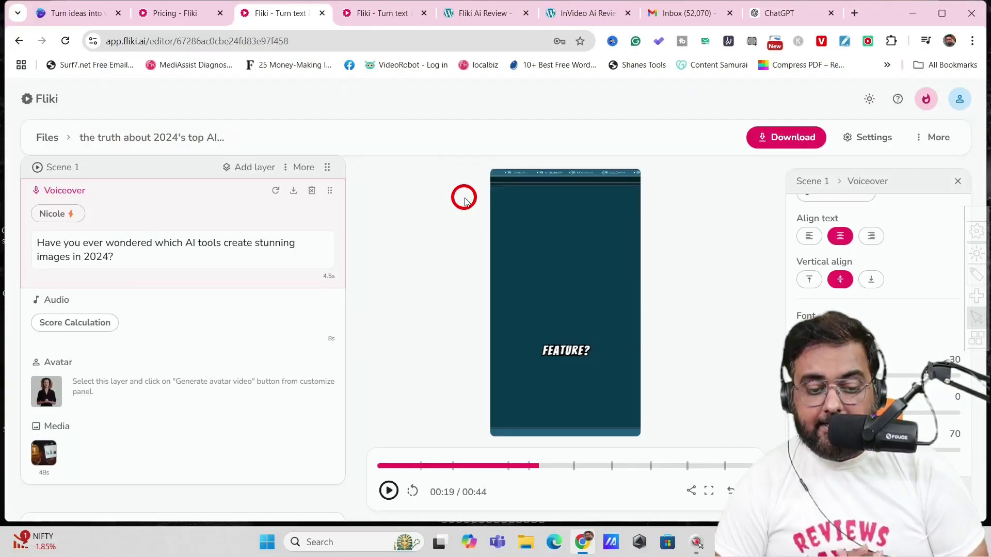
# Review the remaining scenes, the file's scene gap, aspect ratio and background colour settings, and the extra options such as Translate.
pyautogui.moveTo(320, 308)
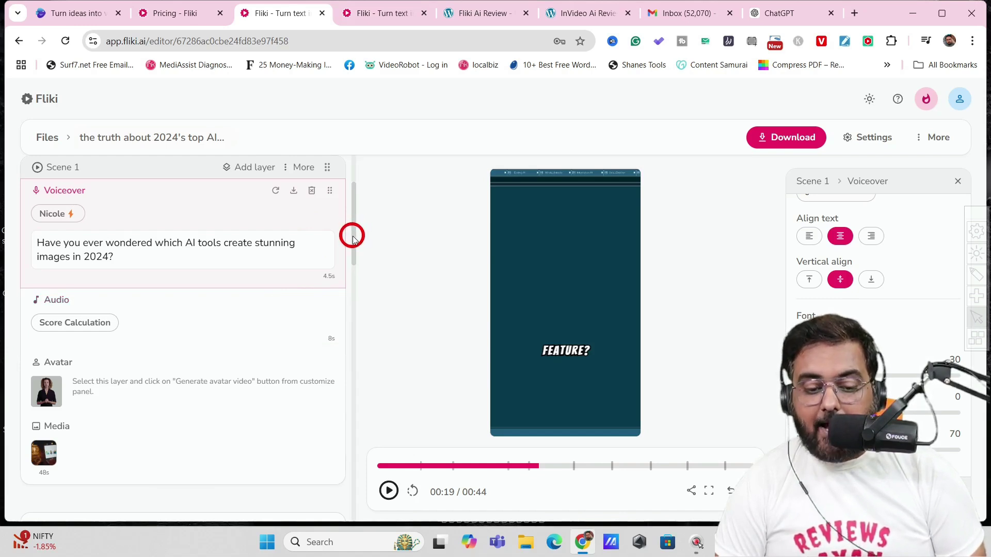
pyautogui.moveTo(352, 237); pyautogui.dragTo(357, 532)
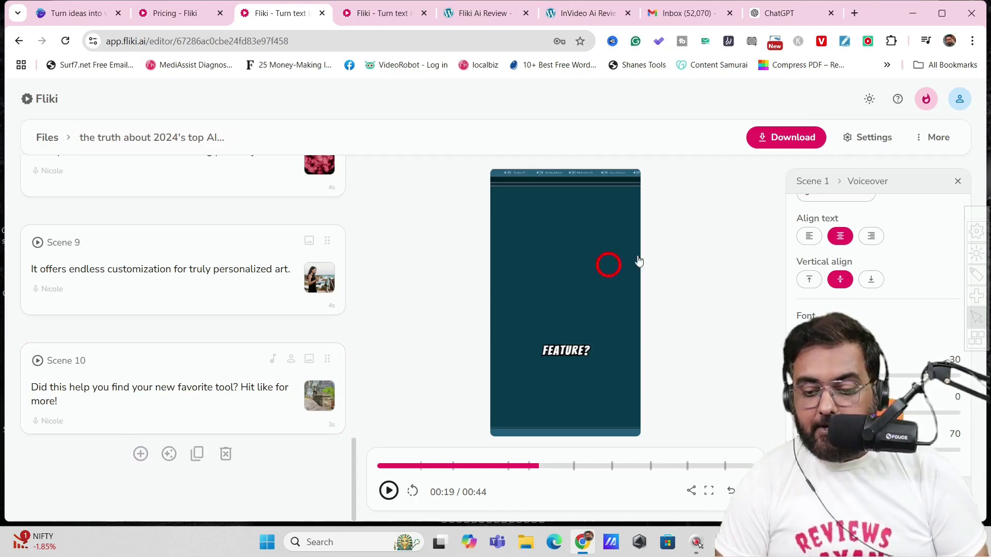
pyautogui.click(868, 141)
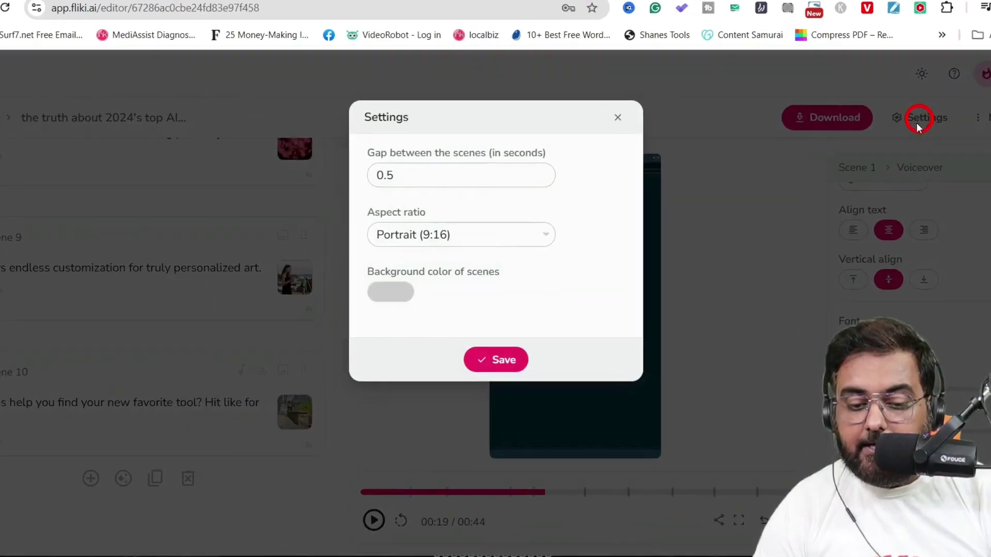
pyautogui.click(444, 188)
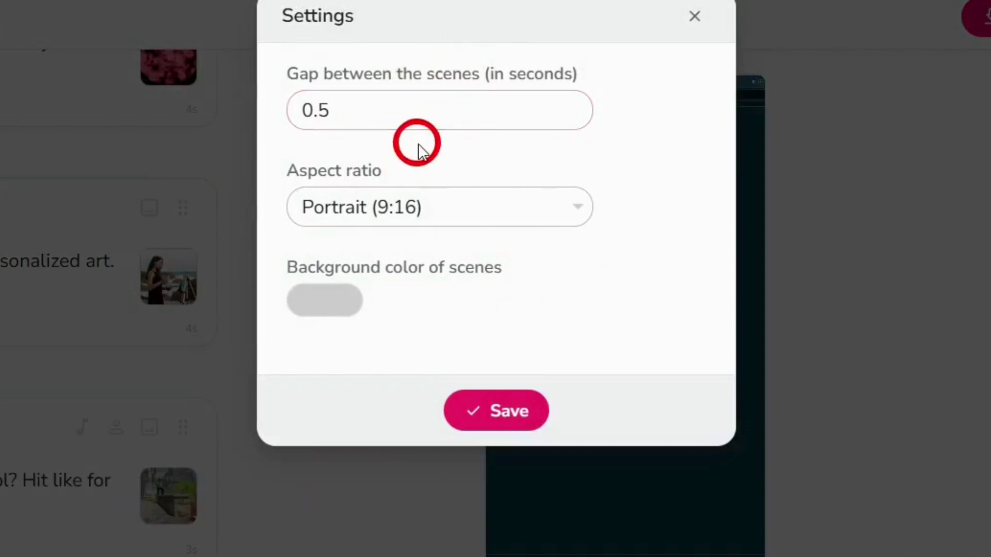
pyautogui.click(406, 206)
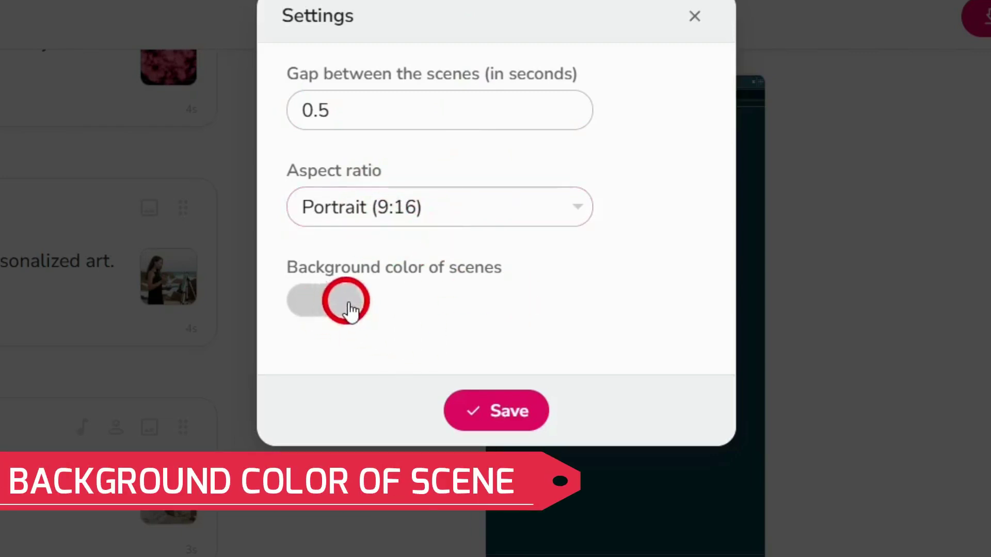
pyautogui.click(505, 411)
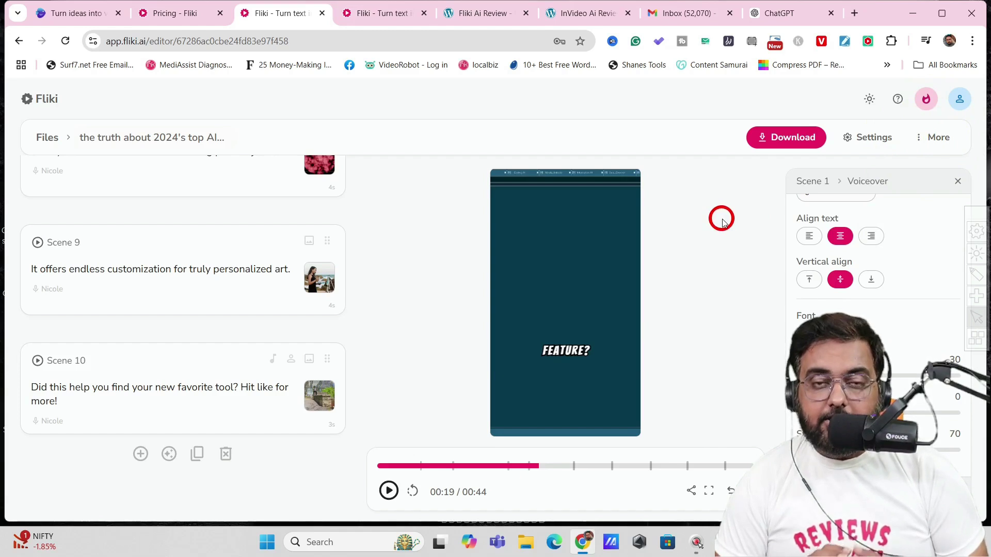
pyautogui.click(934, 138)
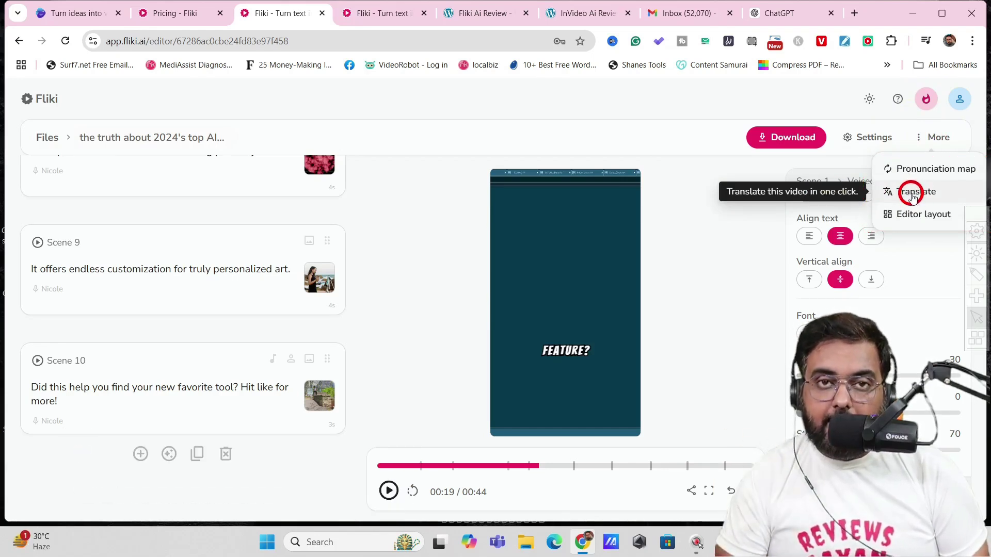
pyautogui.click(401, 267)
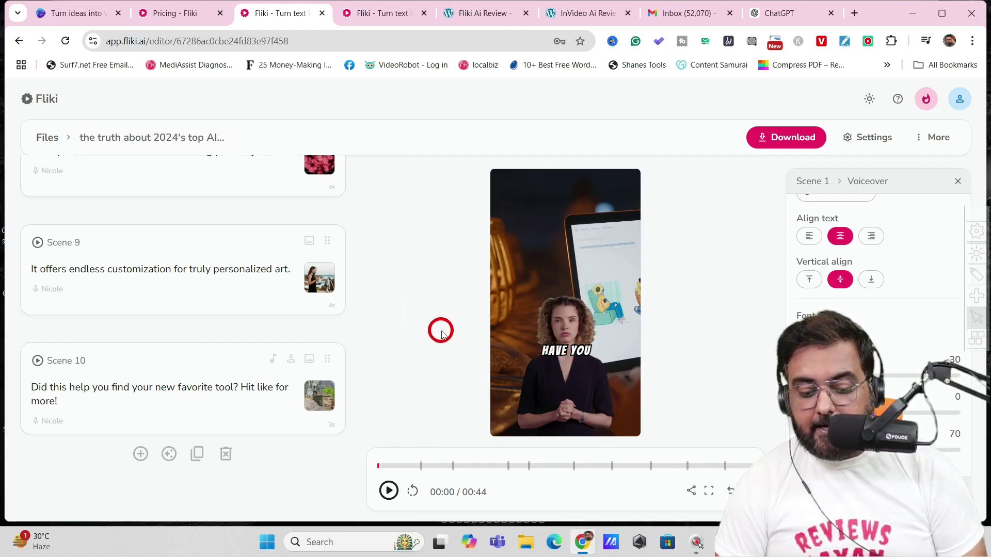
# Generate the avatar video for Scene 1's current voiceover, applying it to all scenes.
pyautogui.moveTo(353, 453); pyautogui.dragTo(347, 152)
pyautogui.moveTo(353, 212); pyautogui.dragTo(351, 257)
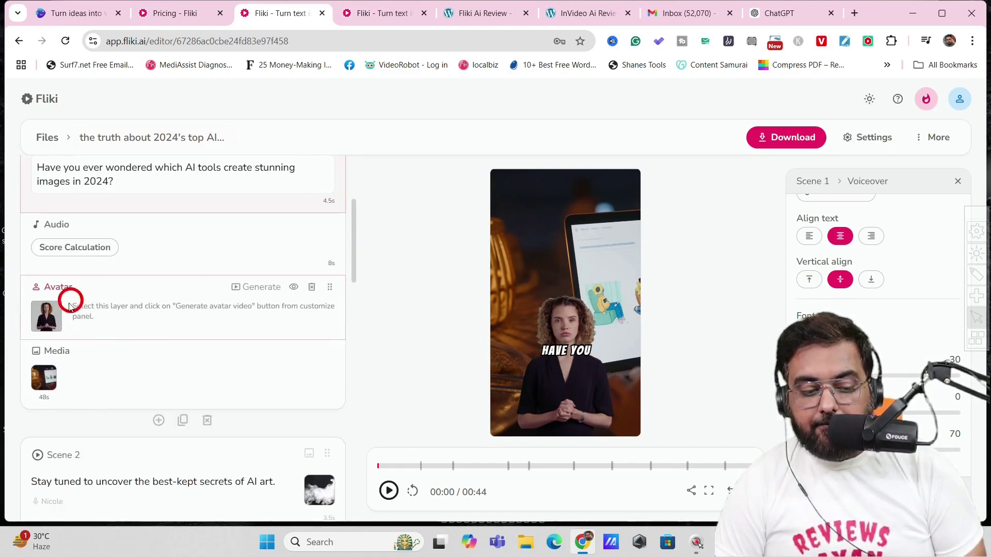
pyautogui.click(239, 289)
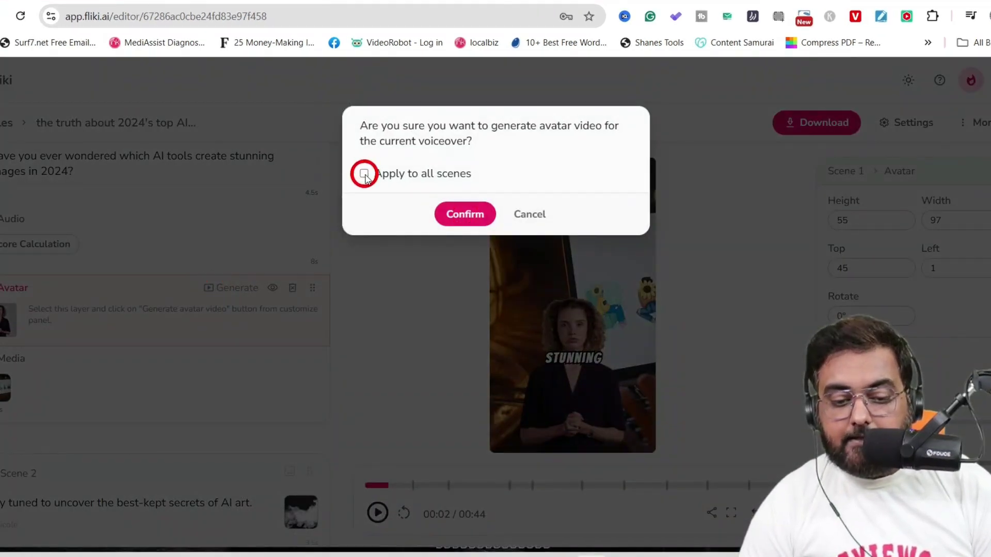
pyautogui.click(364, 174)
pyautogui.click(464, 215)
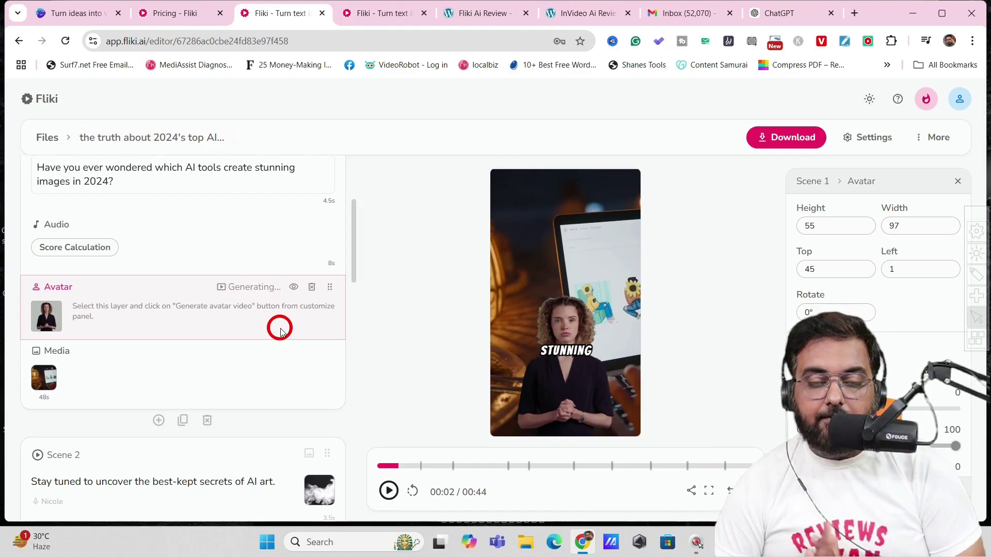
# Preview the video with the generated avatar and download it as a 1080p MP4.
pyautogui.click(388, 490)
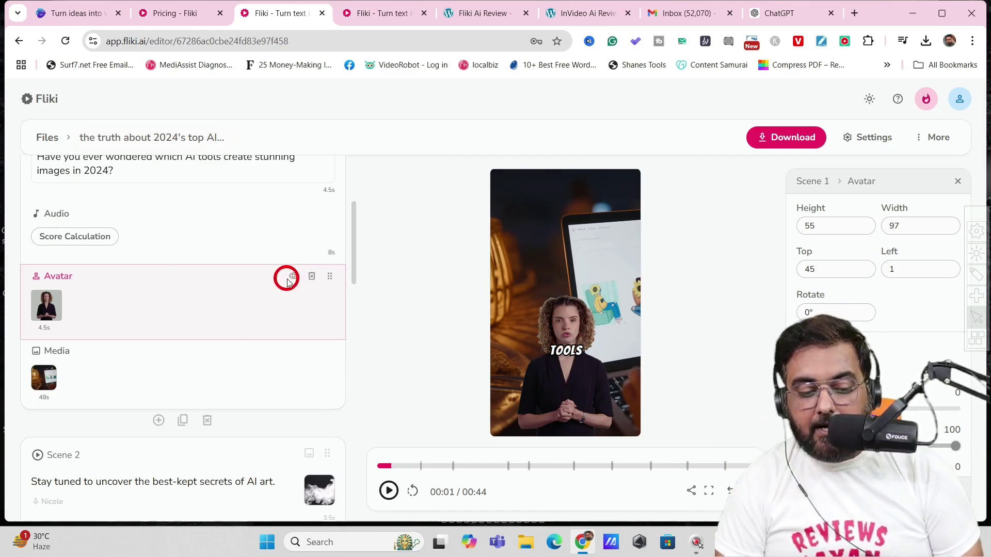
pyautogui.click(775, 138)
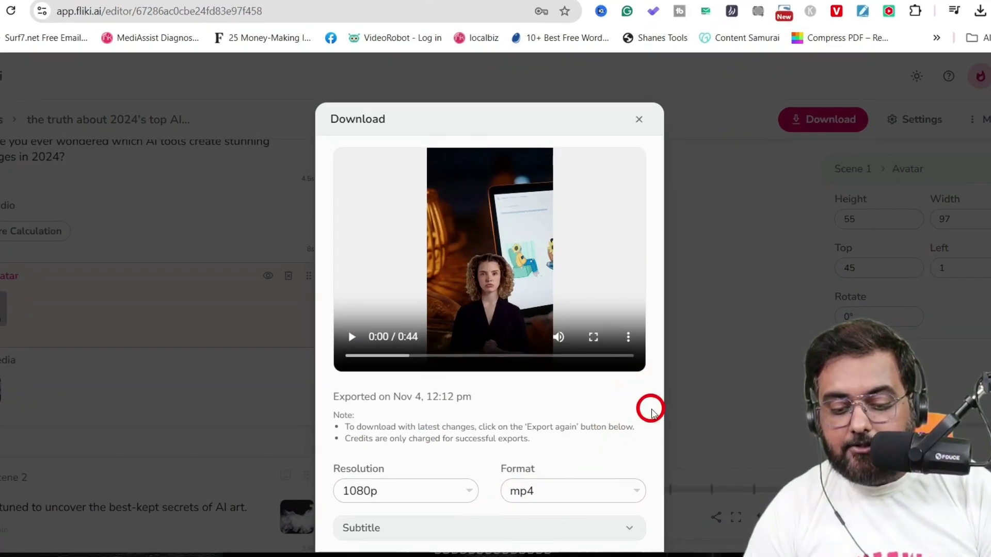
pyautogui.scroll(-2, 649, 408)
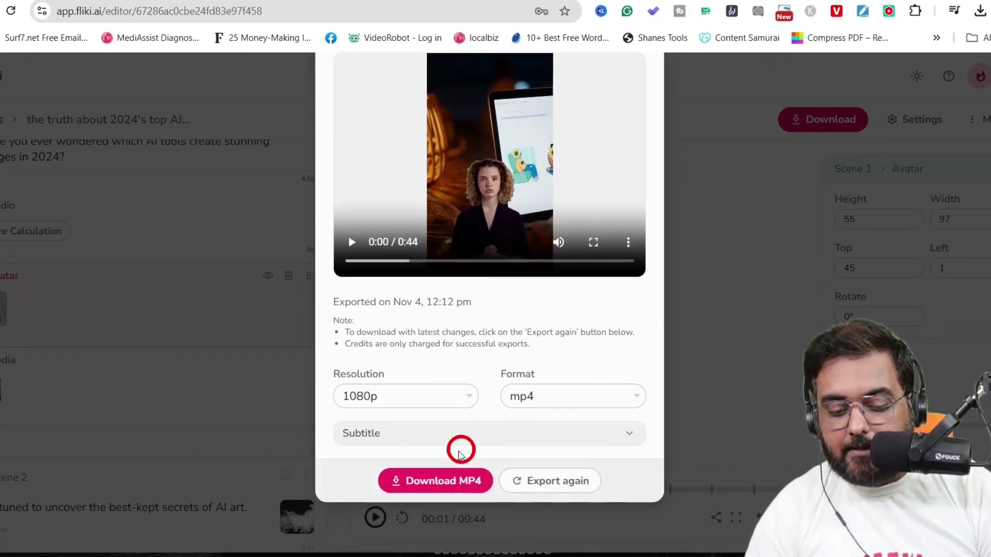
pyautogui.click(434, 481)
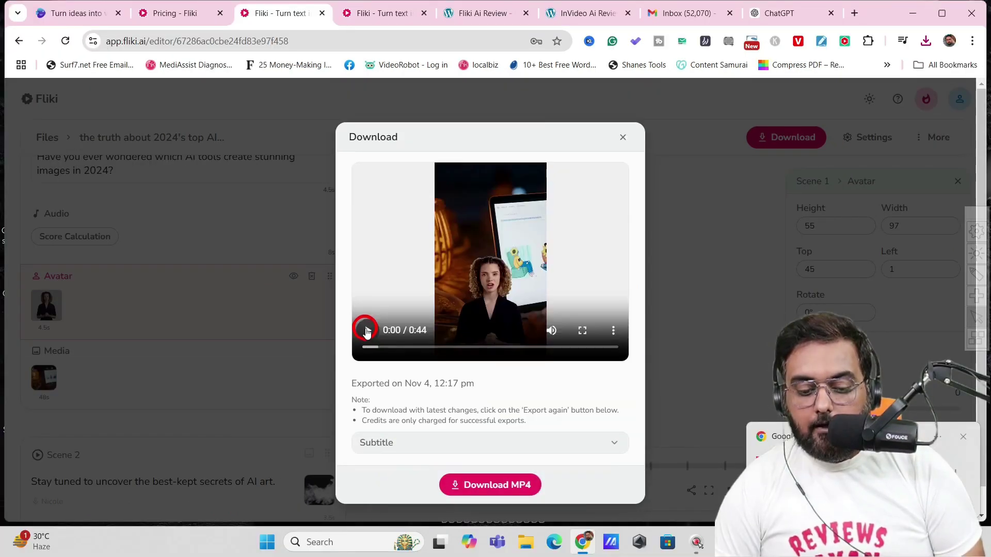
# Play the opening scenes of the exported video in full screen, pause it and close the export preview.
pyautogui.click(366, 330)
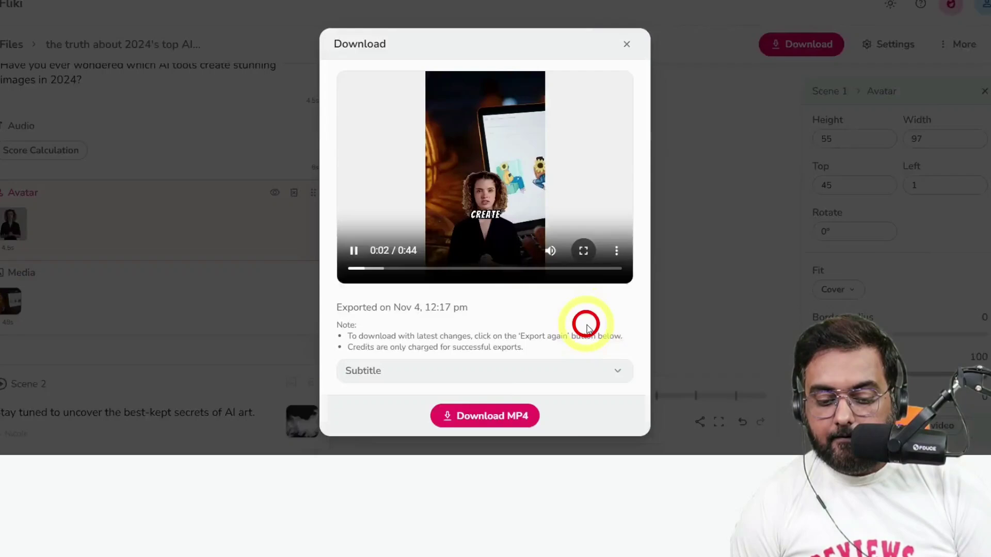
pyautogui.click(583, 251)
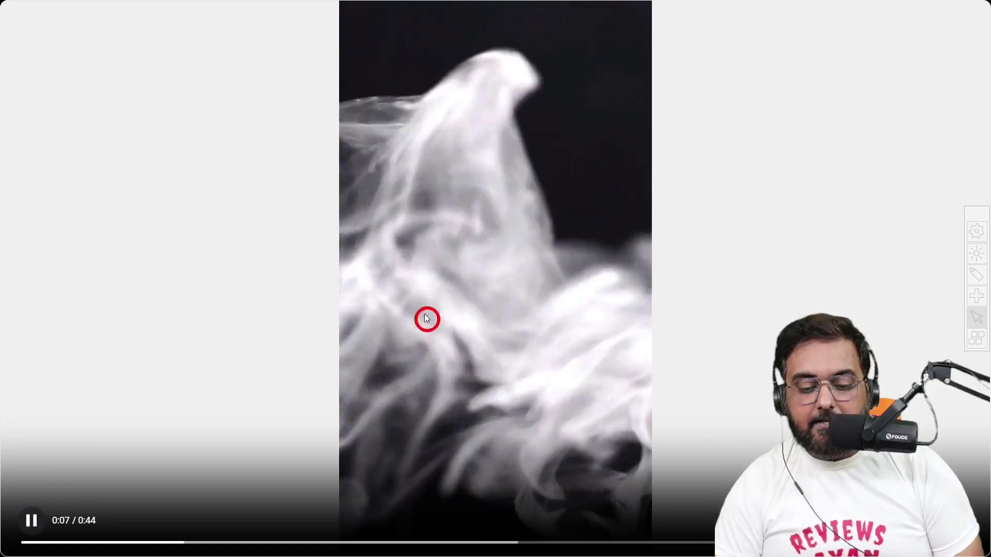
pyautogui.click(36, 522)
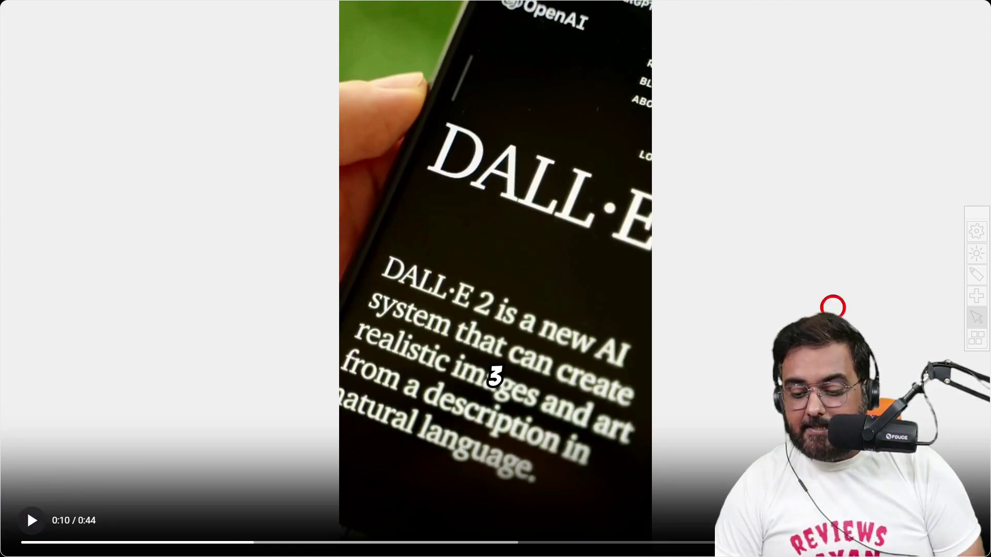
pyautogui.press('Escape')
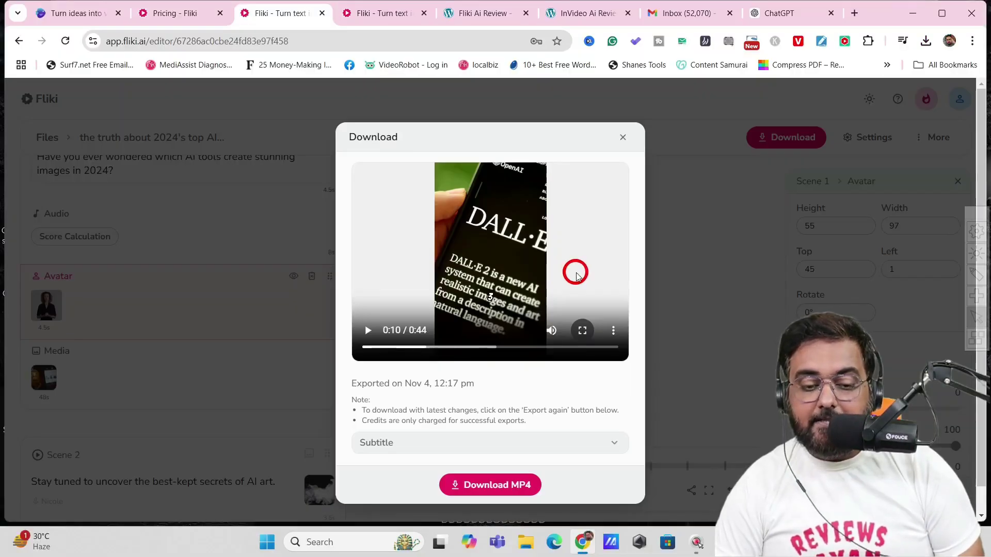
pyautogui.click(623, 138)
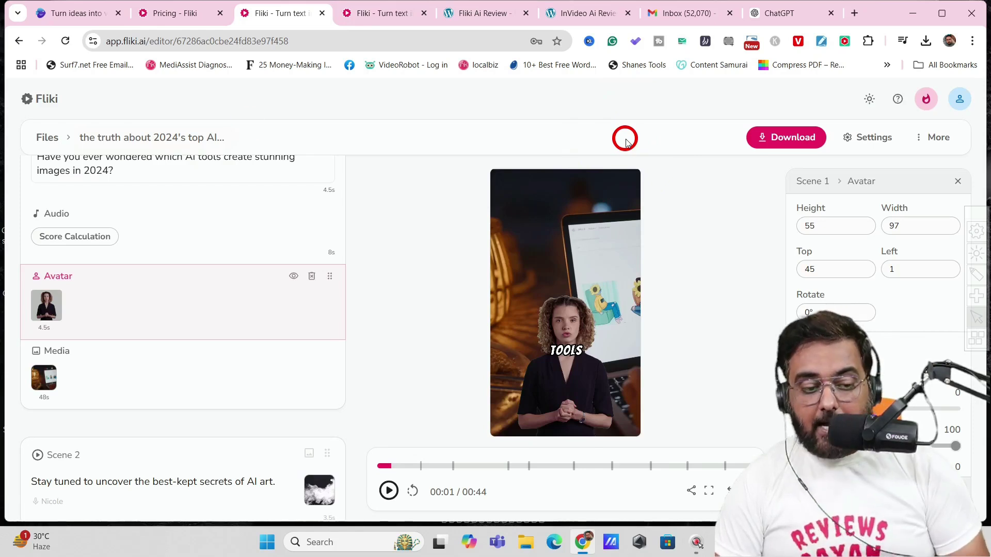
# Return to the home page and review the input options of the Script, Blog and Product to video workflows.
pyautogui.click(39, 99)
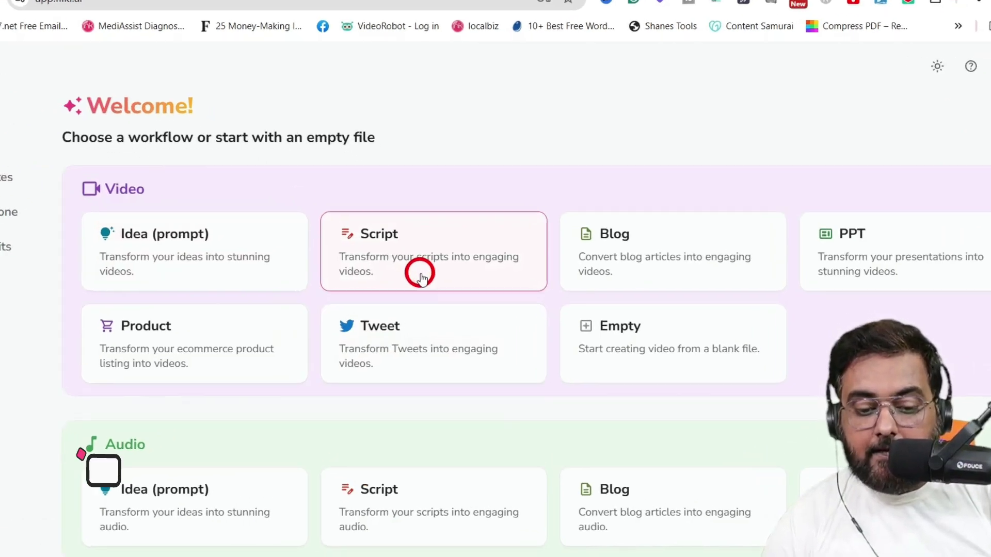
pyautogui.click(421, 278)
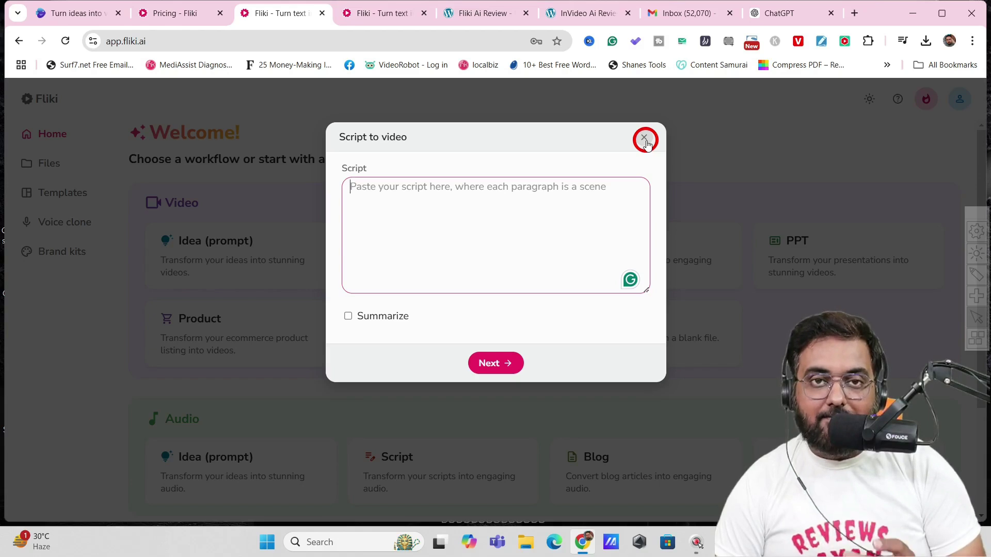
pyautogui.click(644, 138)
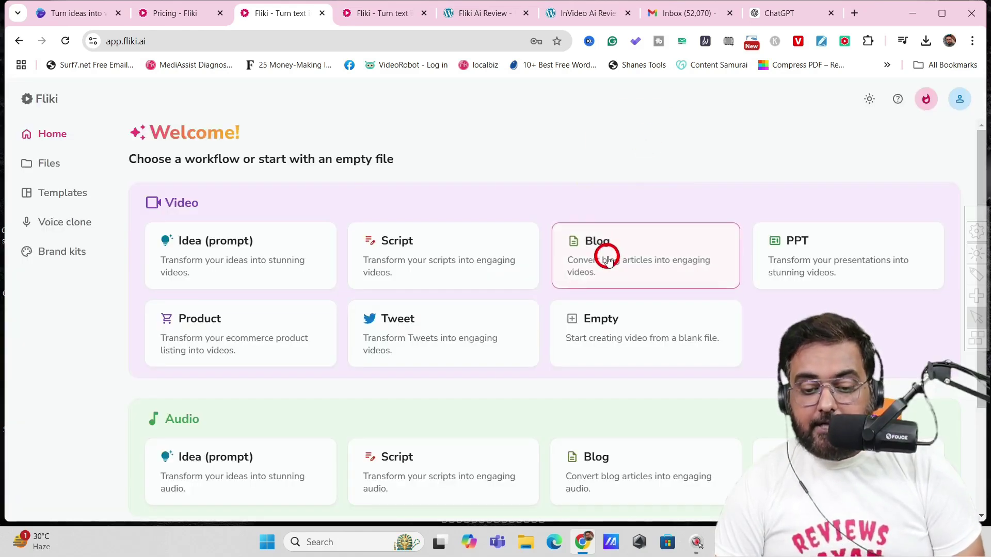
pyautogui.click(608, 255)
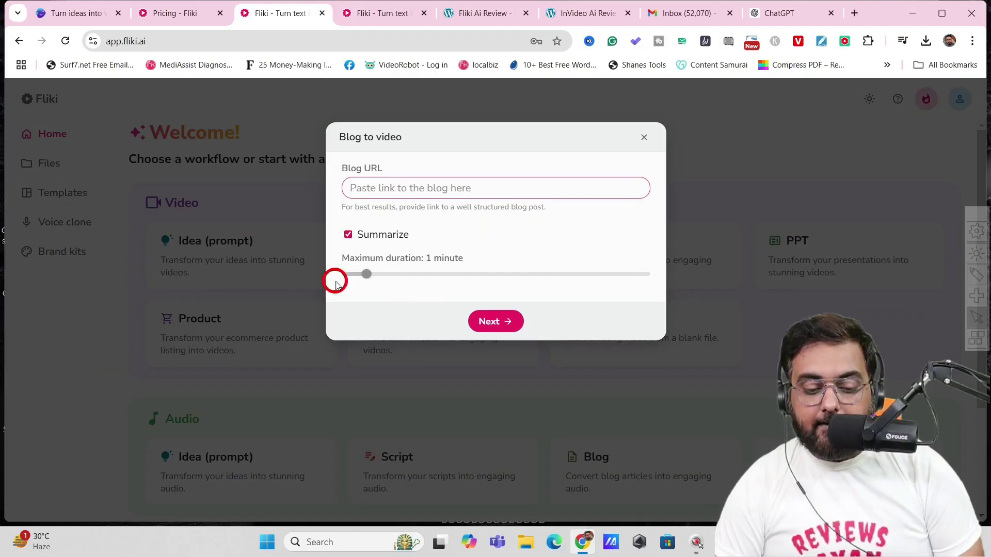
pyautogui.click(639, 136)
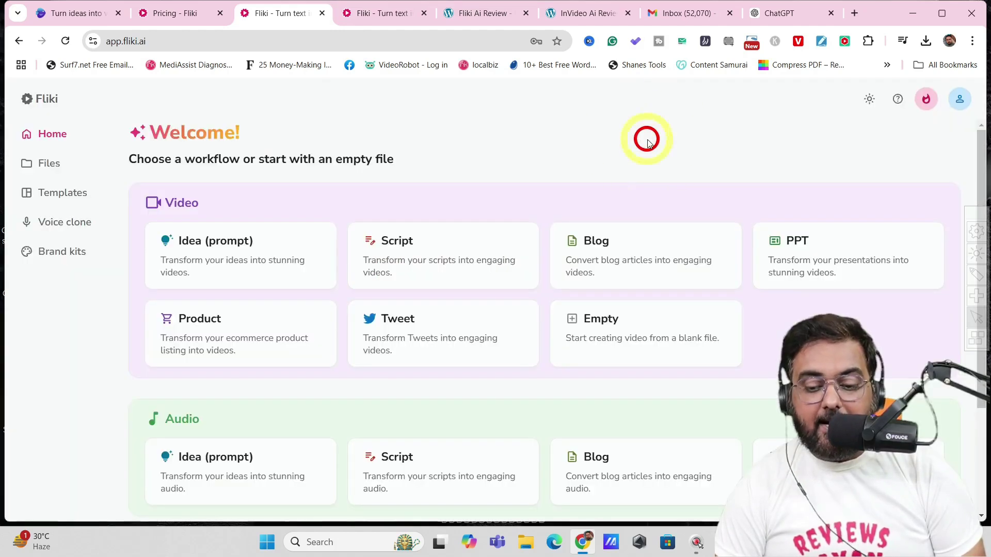
pyautogui.click(227, 330)
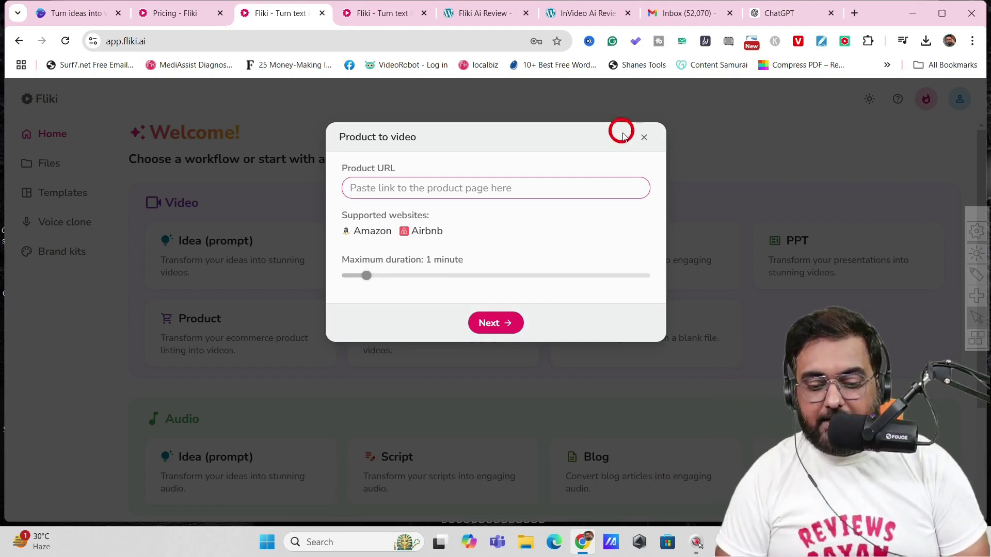
pyautogui.click(644, 135)
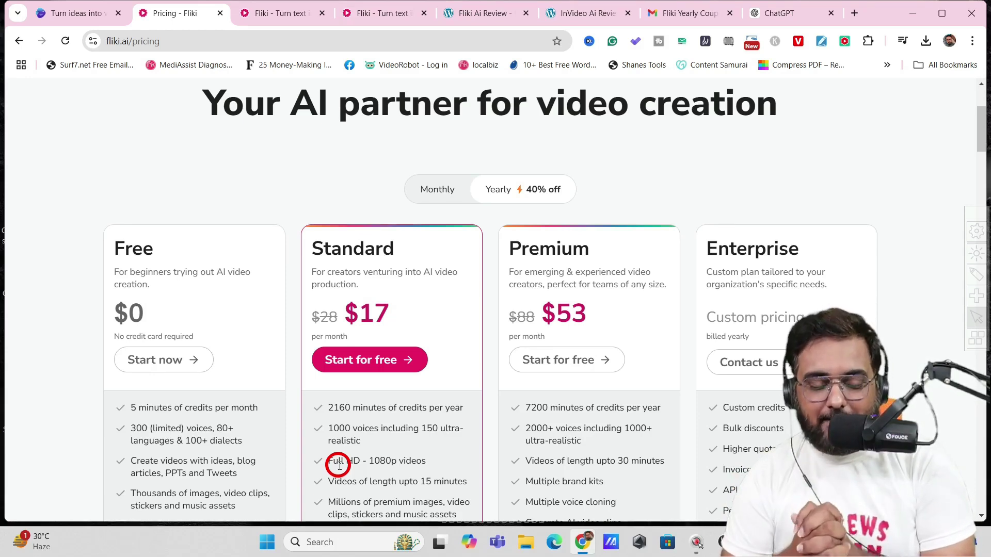
# Examine the yearly Standard plan's voices, video resolution, maximum video length and translation features on the pricing page.
pyautogui.moveTo(328, 430); pyautogui.dragTo(400, 438)
pyautogui.click(386, 459)
pyautogui.tripleClick(386, 459)
pyautogui.click(398, 477)
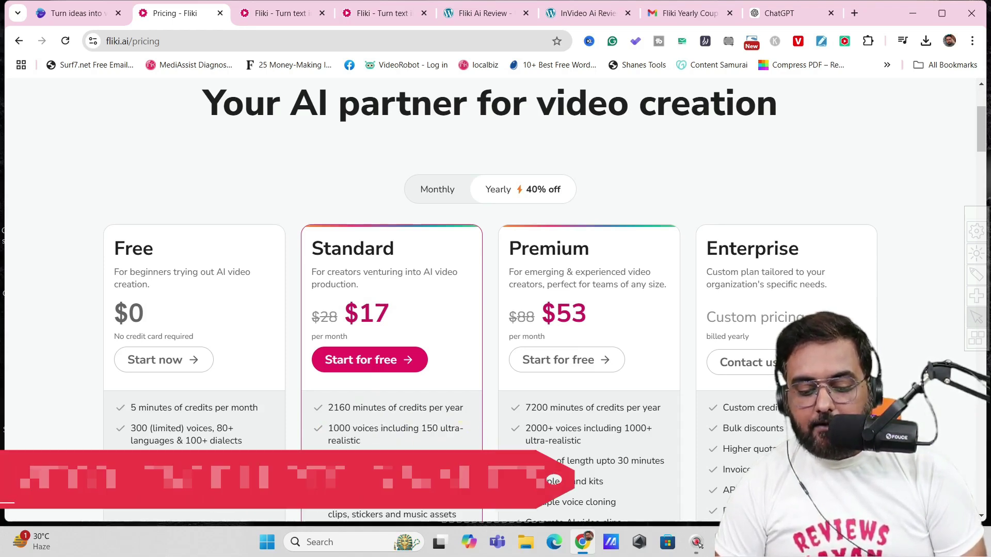
pyautogui.moveTo(347, 481); pyautogui.dragTo(472, 488)
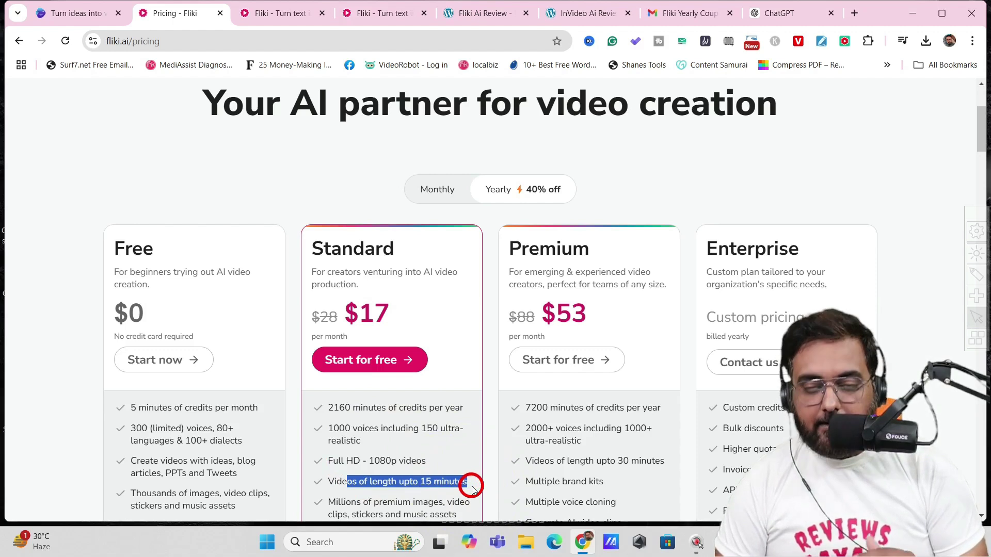
pyautogui.scroll(-2, 471, 487)
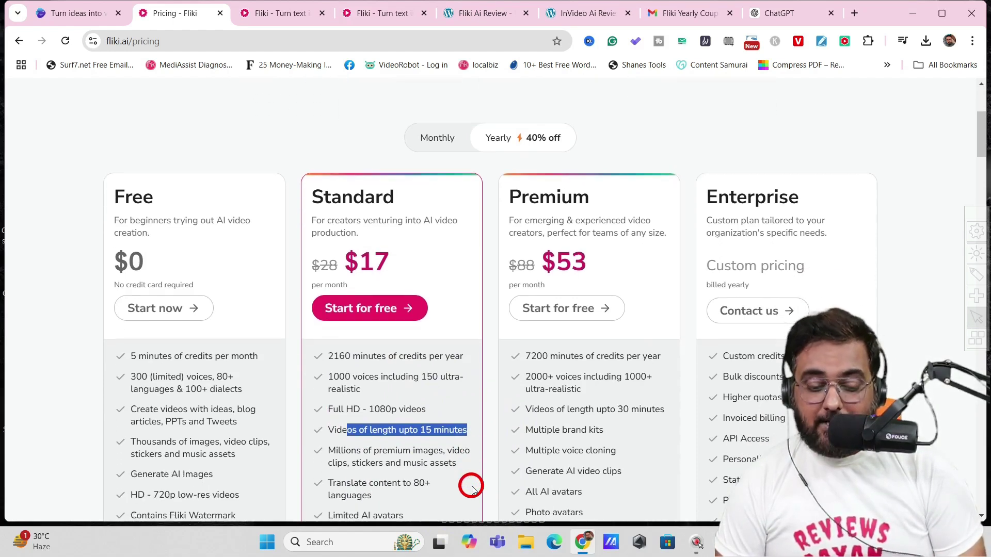
pyautogui.moveTo(347, 425); pyautogui.dragTo(447, 425)
pyautogui.moveTo(329, 458); pyautogui.dragTo(424, 475)
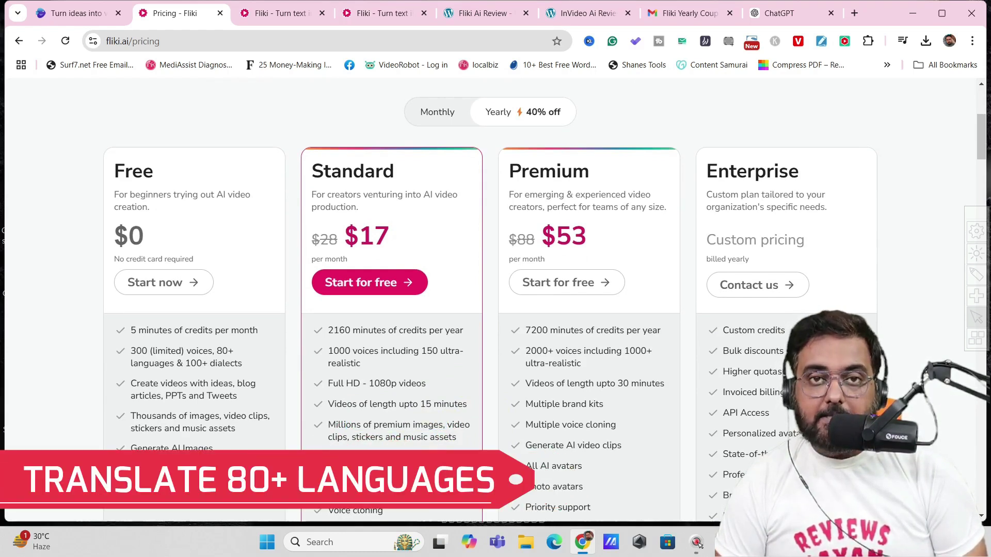
# Examine the yearly Standard plan's avatar, voice cloning, watermark and commercial rights terms.
pyautogui.scroll(-3, 423, 476)
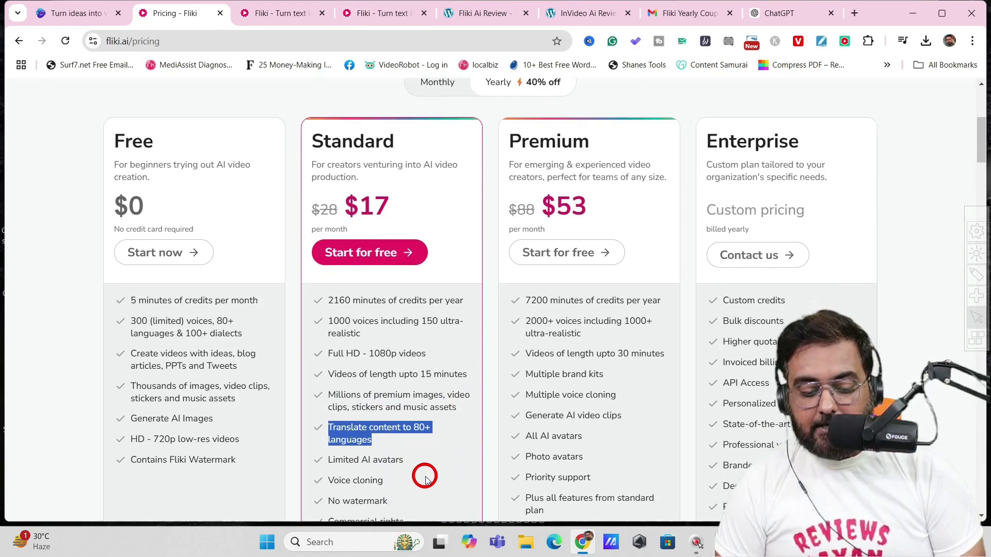
pyautogui.scroll(-1, 423, 476)
pyautogui.moveTo(402, 337)
pyautogui.mouseDown()
pyautogui.moveTo(335, 334)
pyautogui.moveTo(404, 362)
pyautogui.mouseUp()
pyautogui.moveTo(327, 376); pyautogui.dragTo(412, 370)
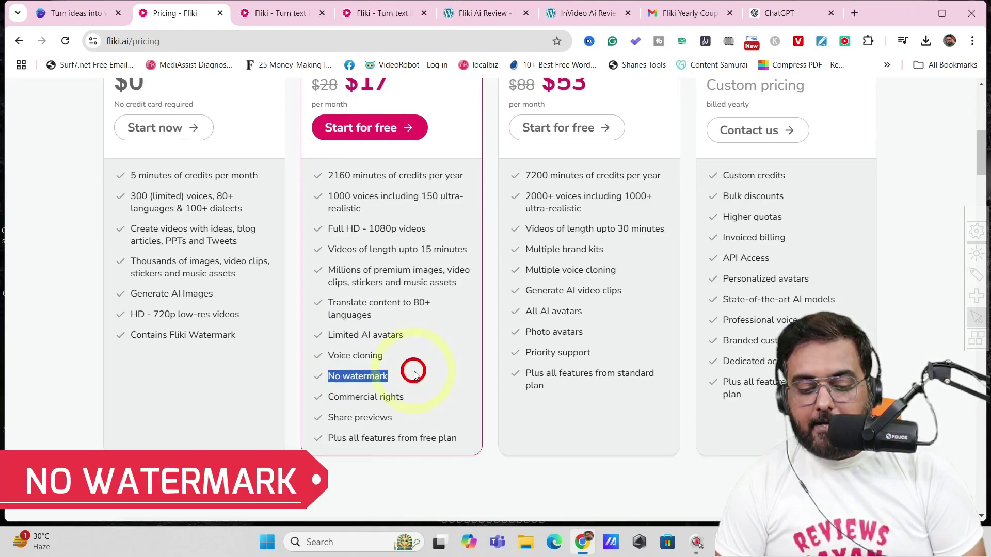
pyautogui.moveTo(336, 395); pyautogui.dragTo(433, 401)
pyautogui.click(434, 401)
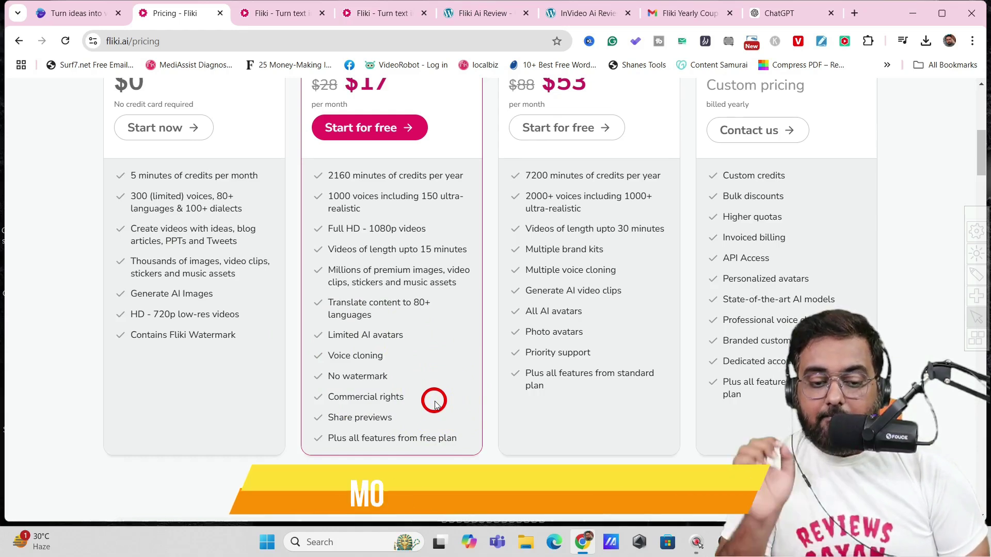
# Review the yearly Premium plan's price and included credit minutes.
pyautogui.moveTo(982, 152); pyautogui.dragTo(981, 142)
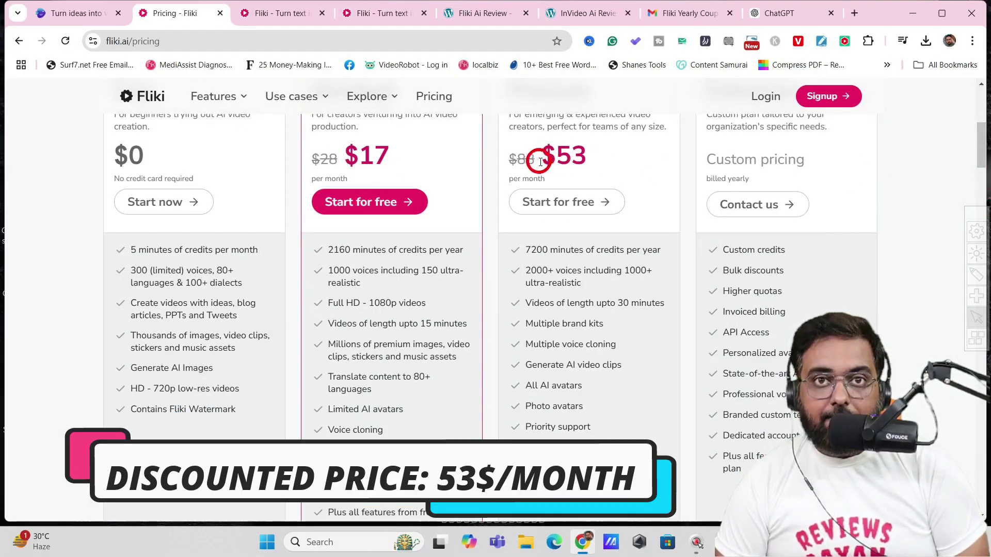
pyautogui.moveTo(506, 162); pyautogui.dragTo(535, 162)
pyautogui.moveTo(522, 249); pyautogui.dragTo(676, 248)
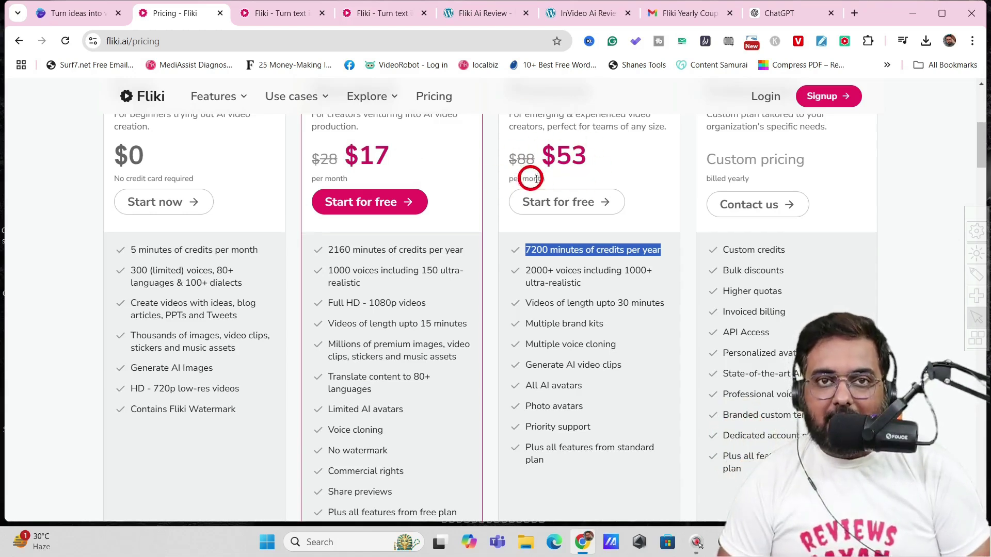
# Switch the pricing to monthly billing and compare the plans' prices and credits.
pyautogui.click(980, 84)
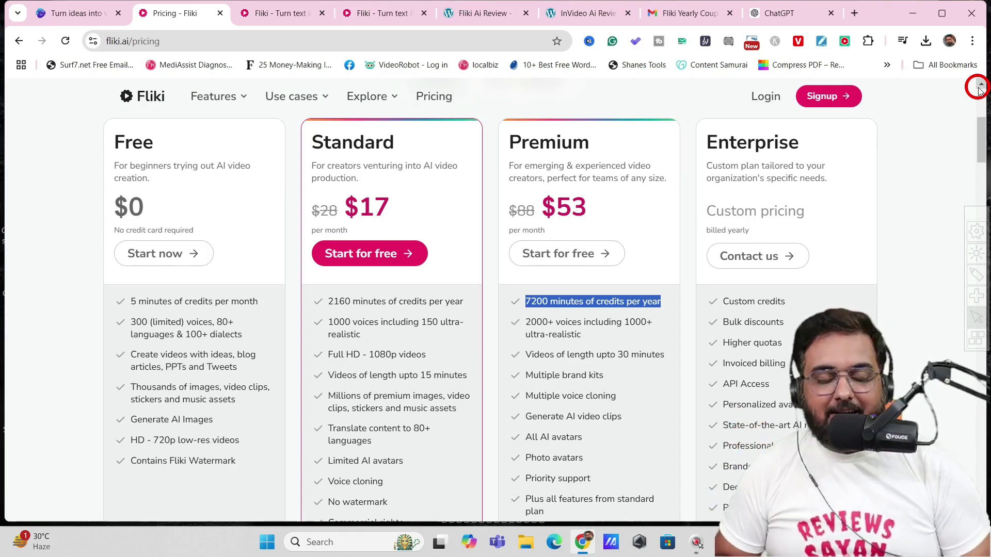
pyautogui.click(980, 85)
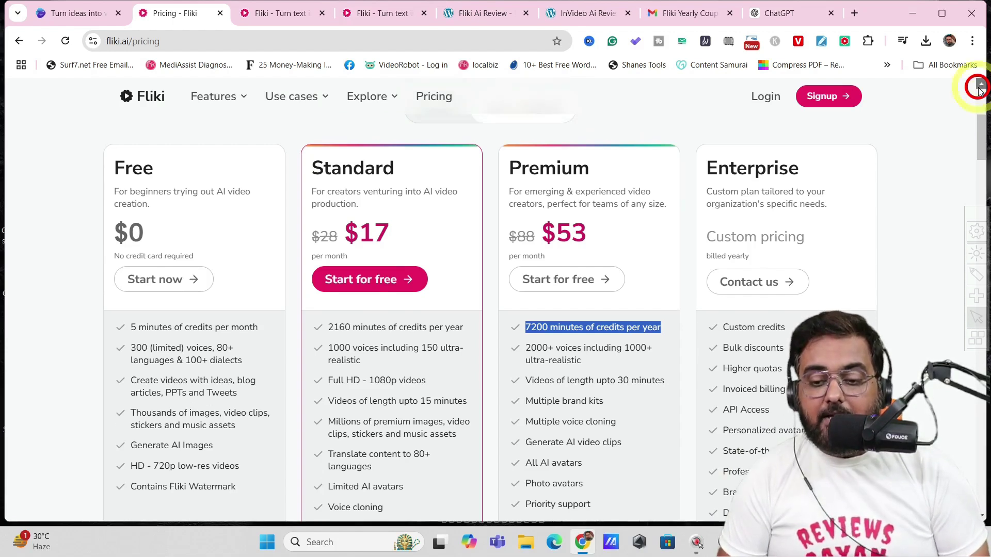
pyautogui.click(448, 170)
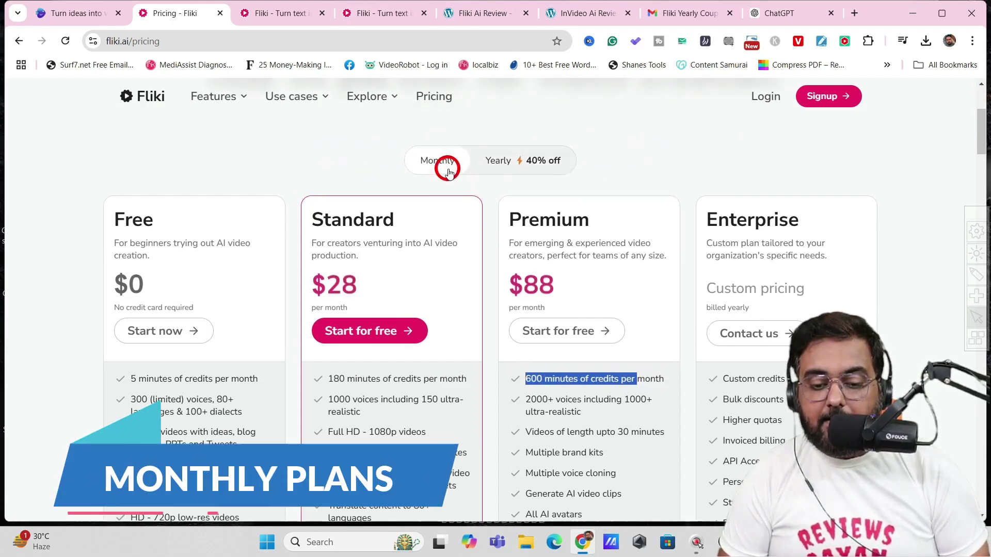
pyautogui.scroll(-1, 299, 212)
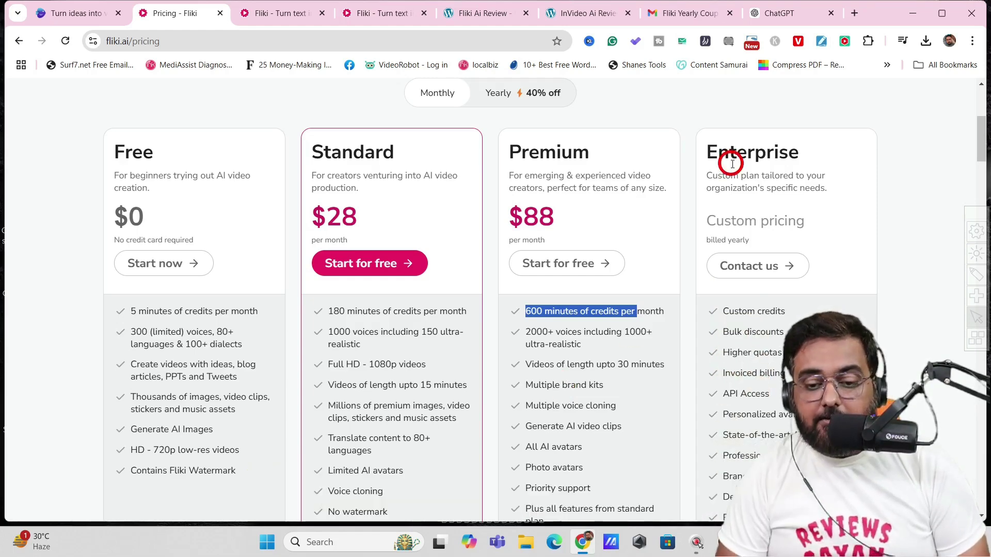
# Switch to the Fliki AI review page and open the Fliki site through its bonus offer link.
pyautogui.click(482, 13)
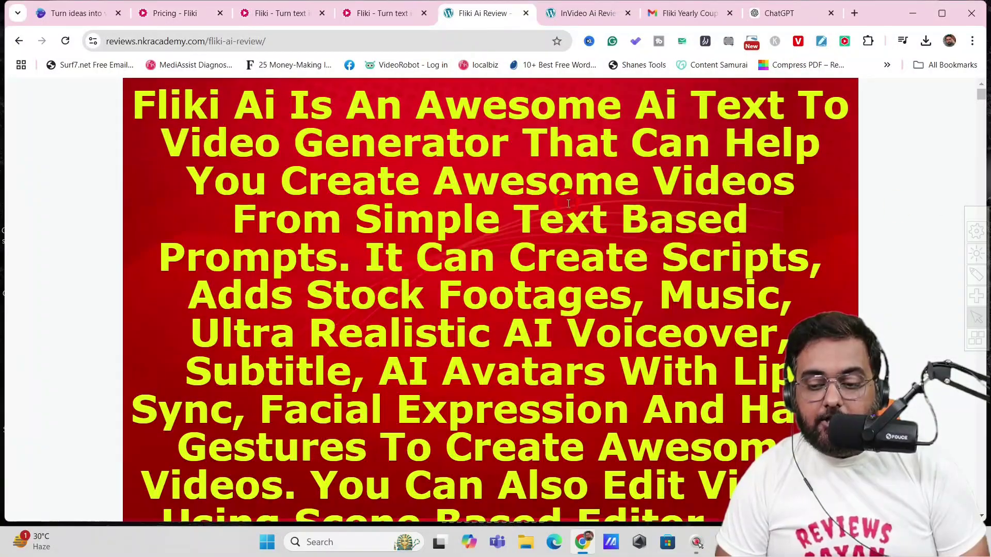
pyautogui.moveTo(980, 95); pyautogui.dragTo(973, 495)
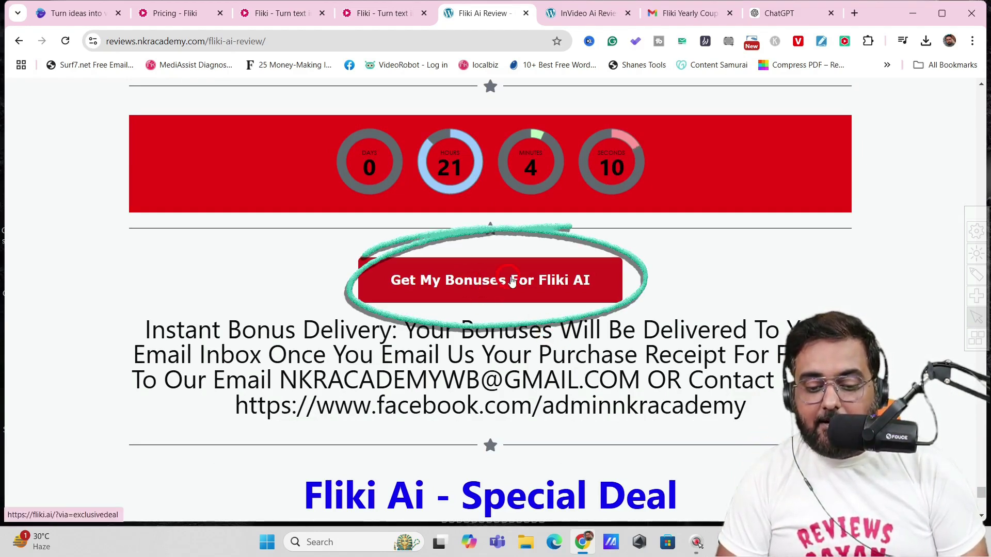
pyautogui.click(490, 281)
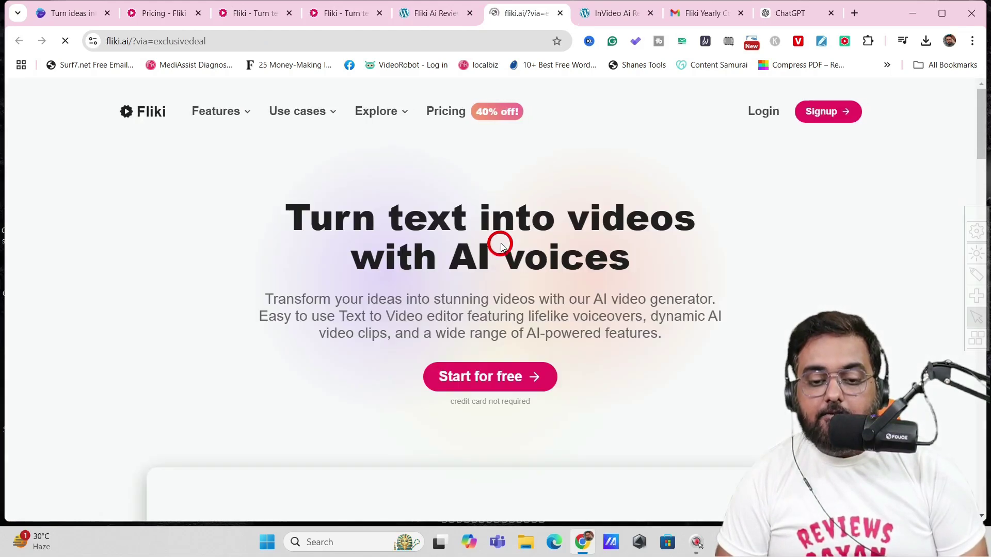